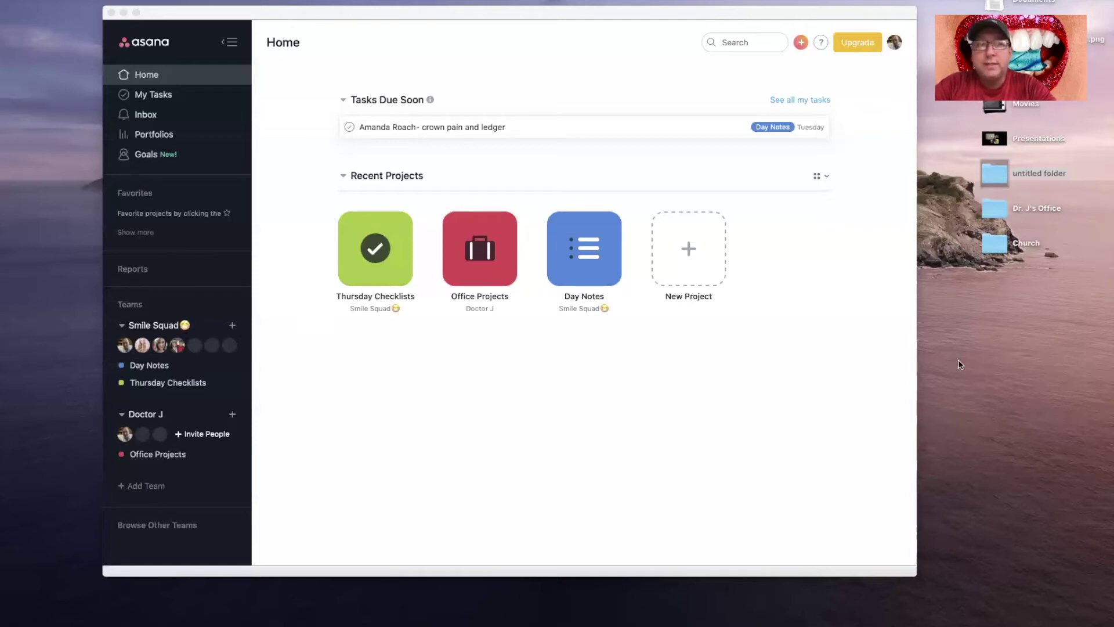
mouse_move(473, 618)
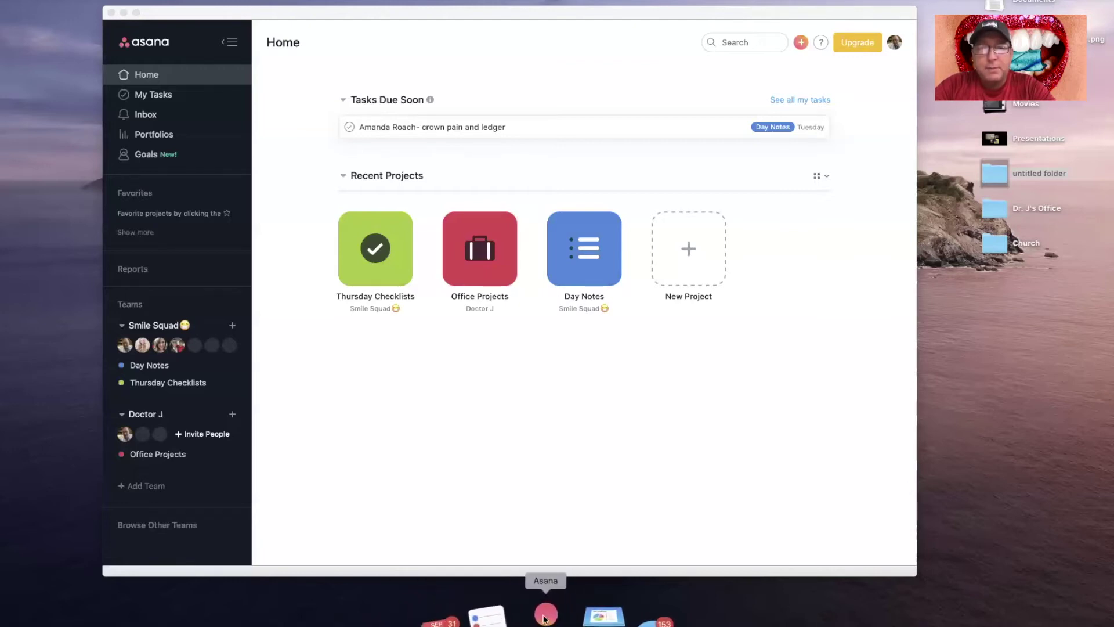
double_click(495, 14)
drag(497, 18, 501, 18)
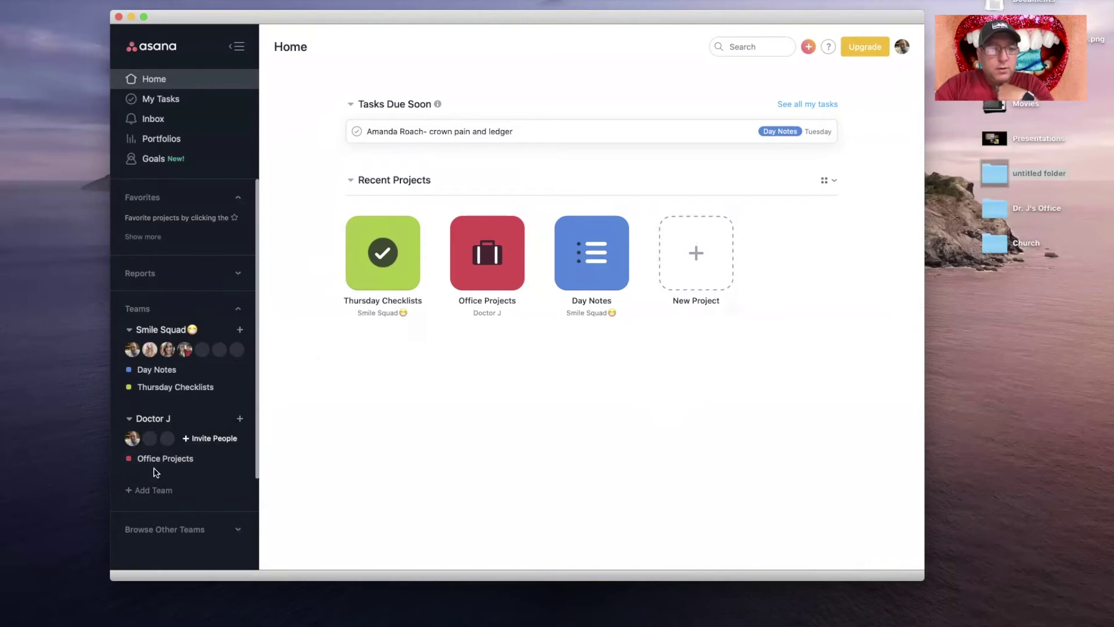
click(130, 330)
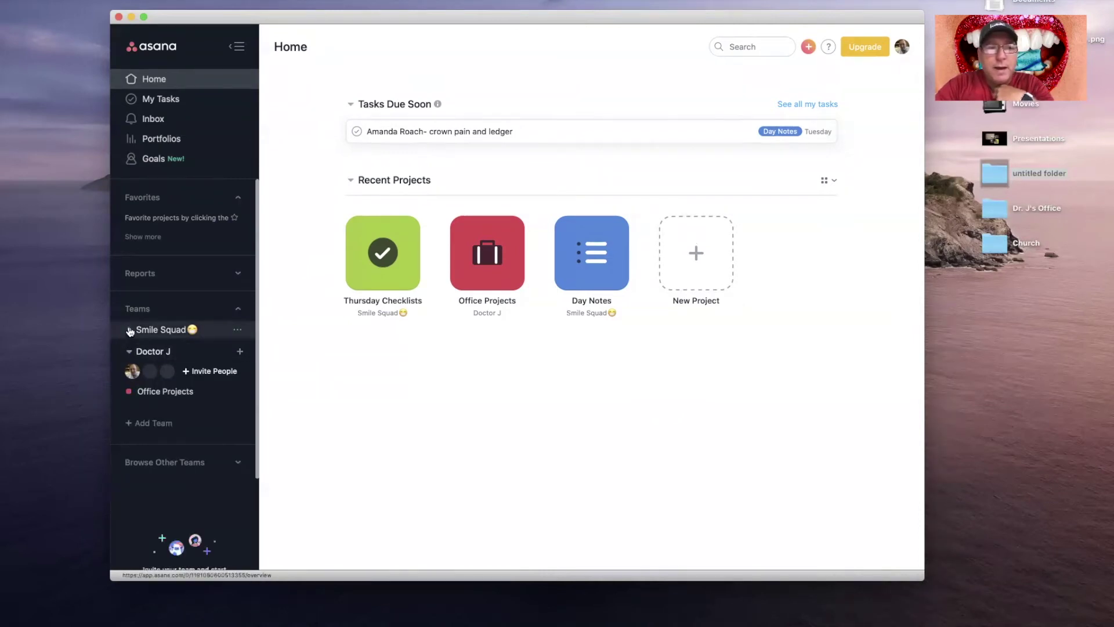
click(130, 330)
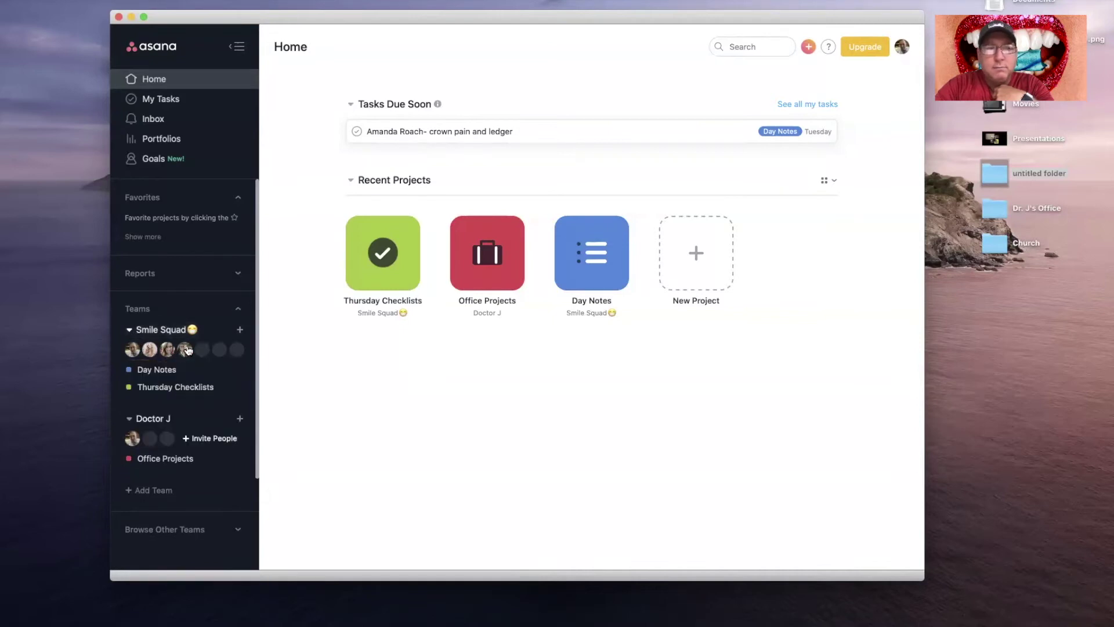
mouse_move(192, 351)
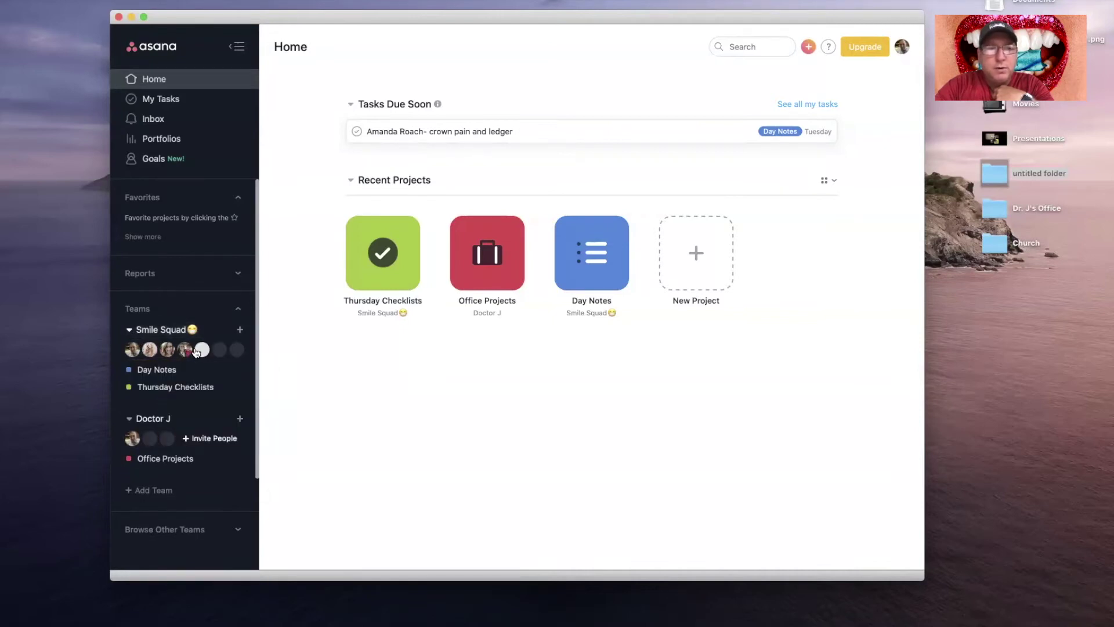
mouse_move(151, 358)
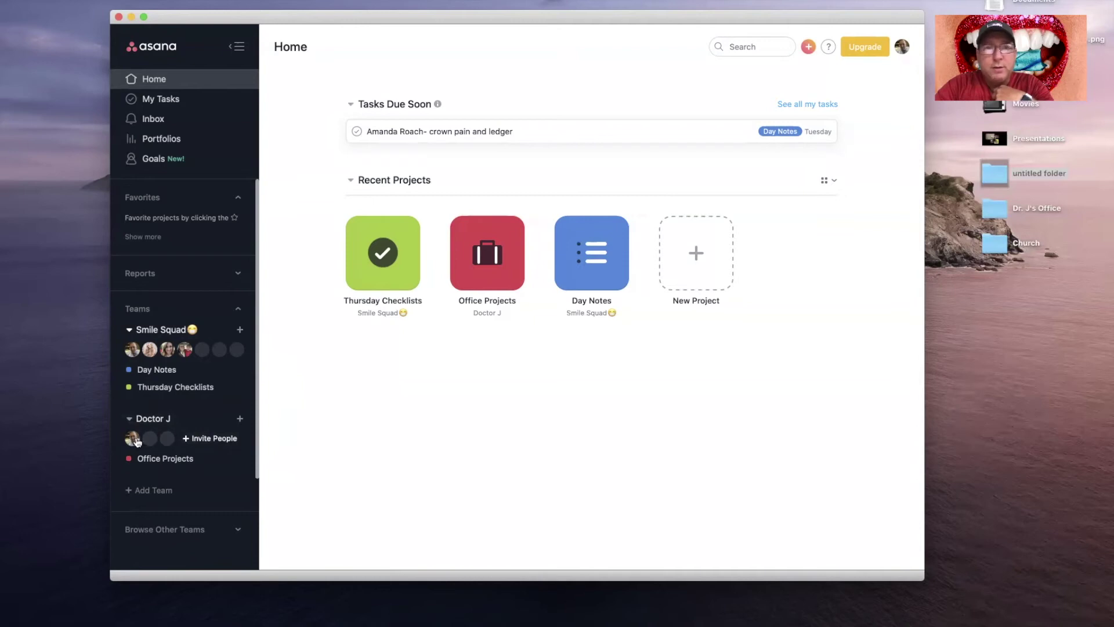
mouse_move(149, 440)
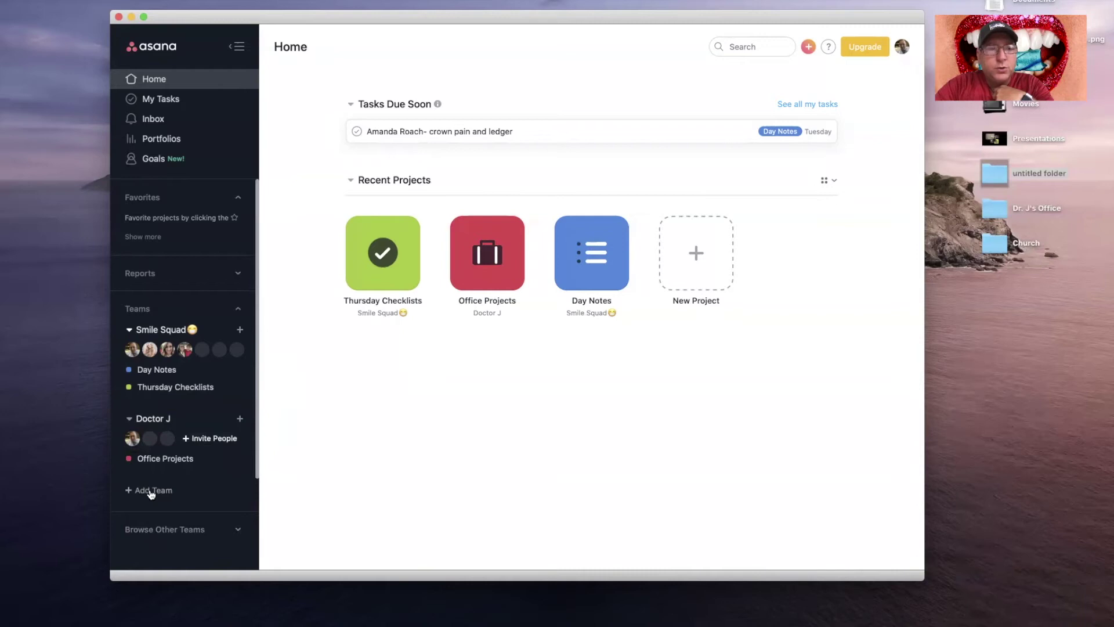
Step: Create a team named 'Home Team' and invite one member by their e-mail address
click(151, 492)
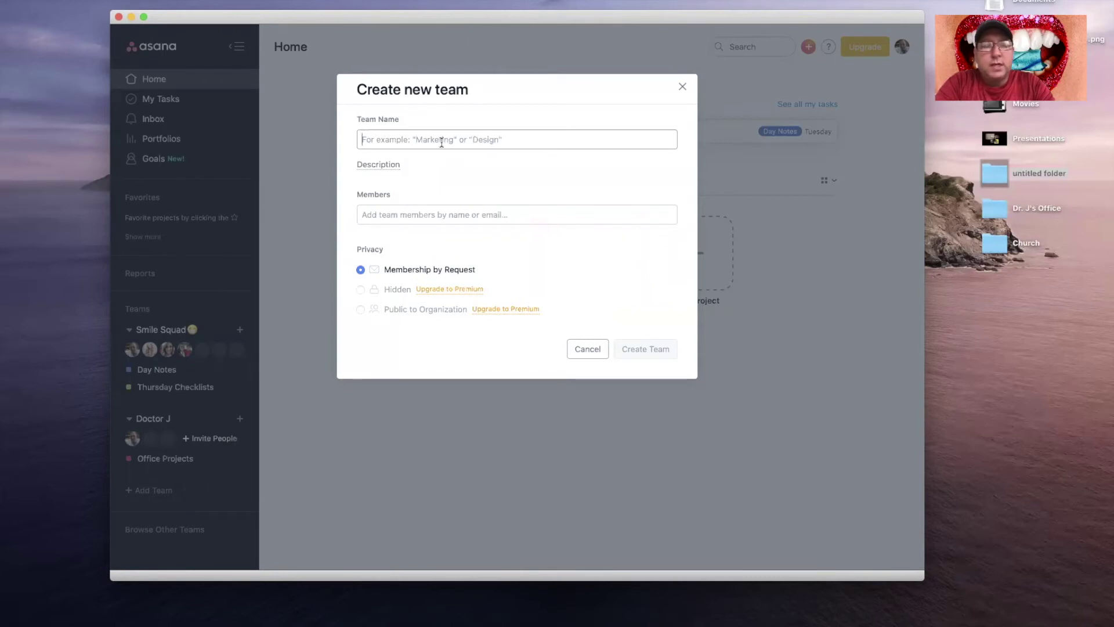
text(Homo)
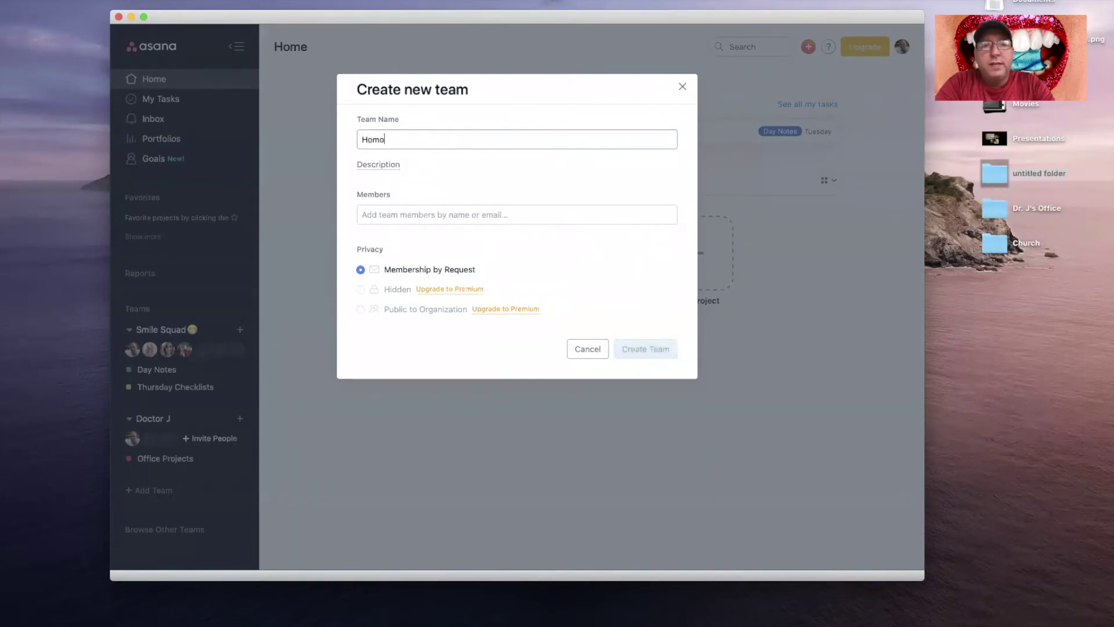
text( T)
key(BackSpace)
key(BackSpace)
key(BackSpace)
key(BackSpace)
text(me T)
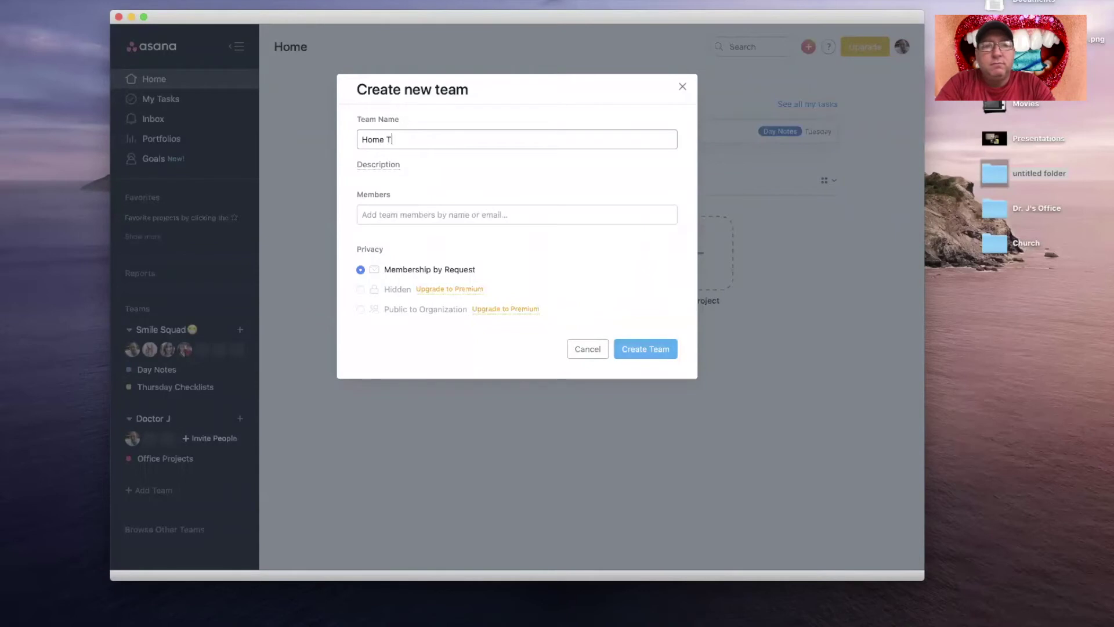
text(eam)
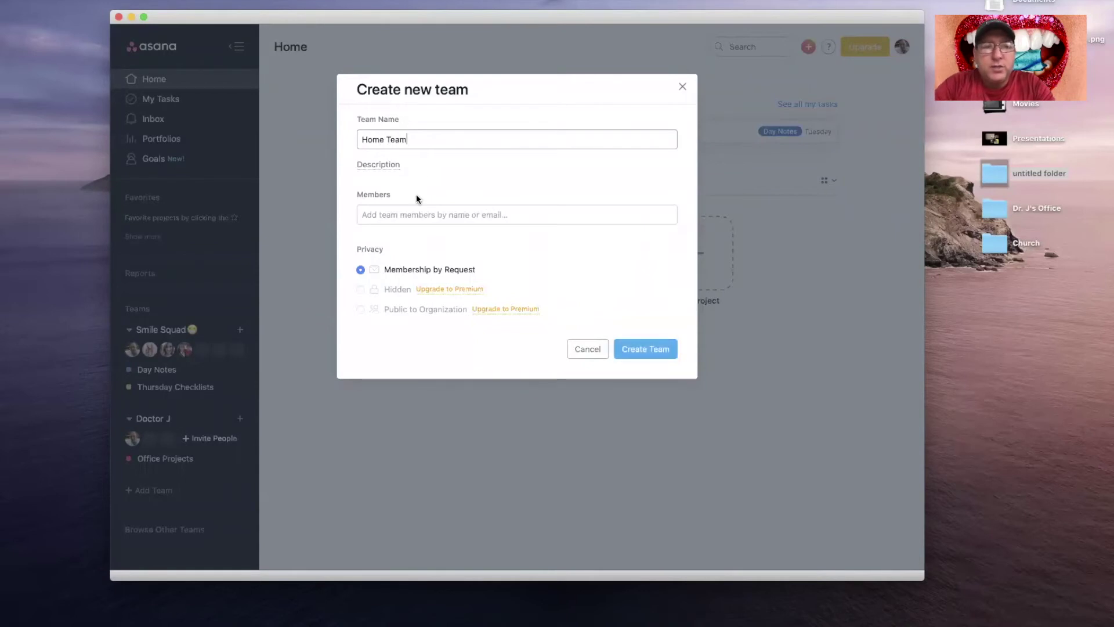
click(415, 218)
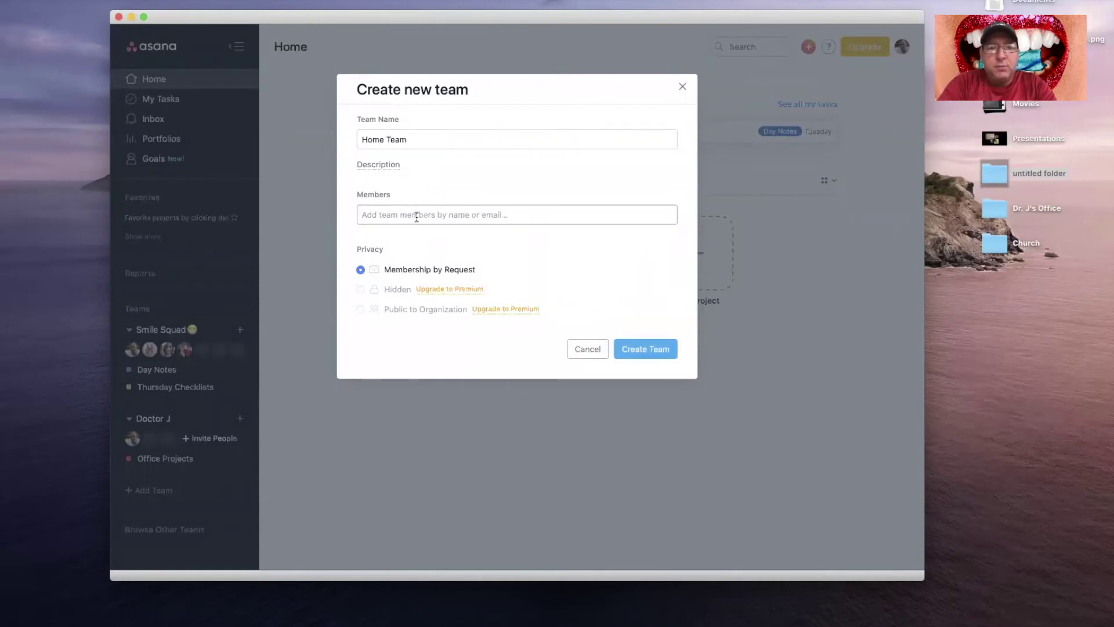
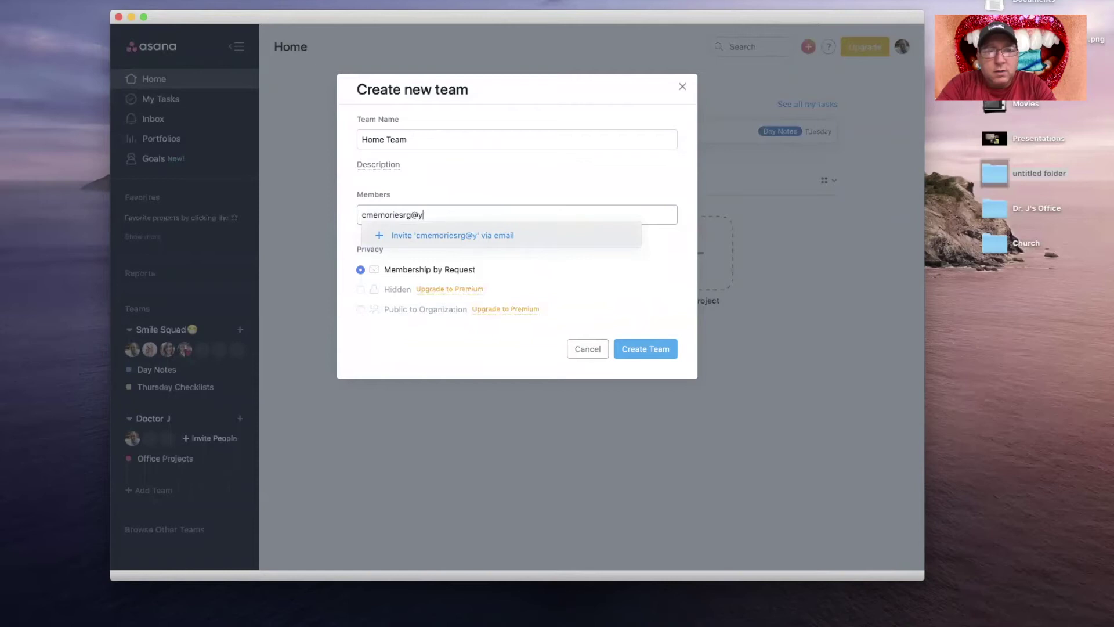
click(420, 234)
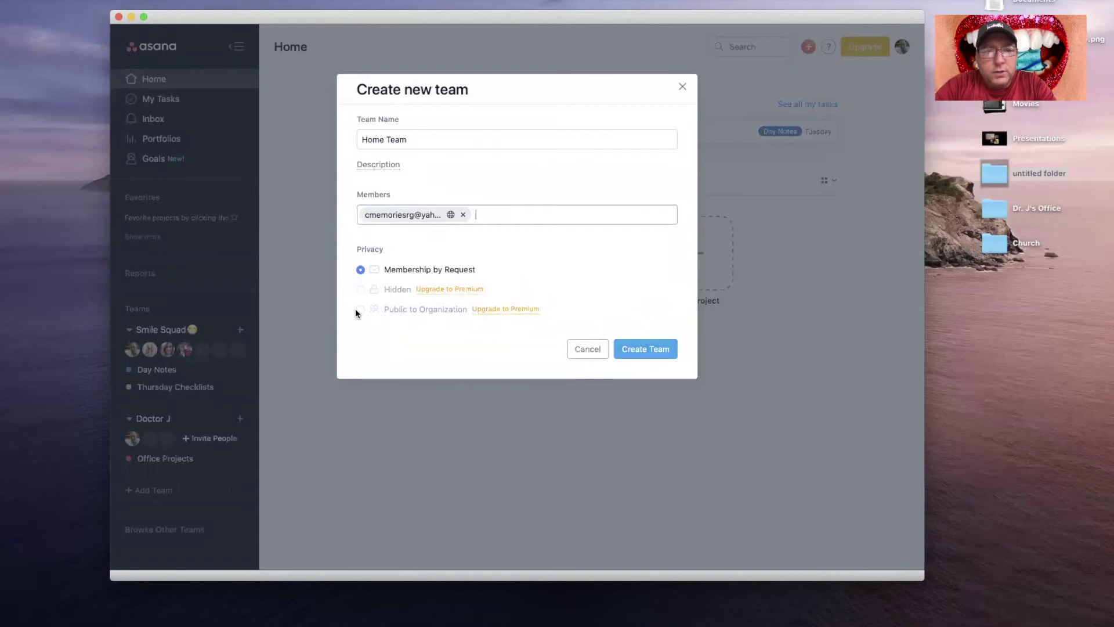
click(646, 348)
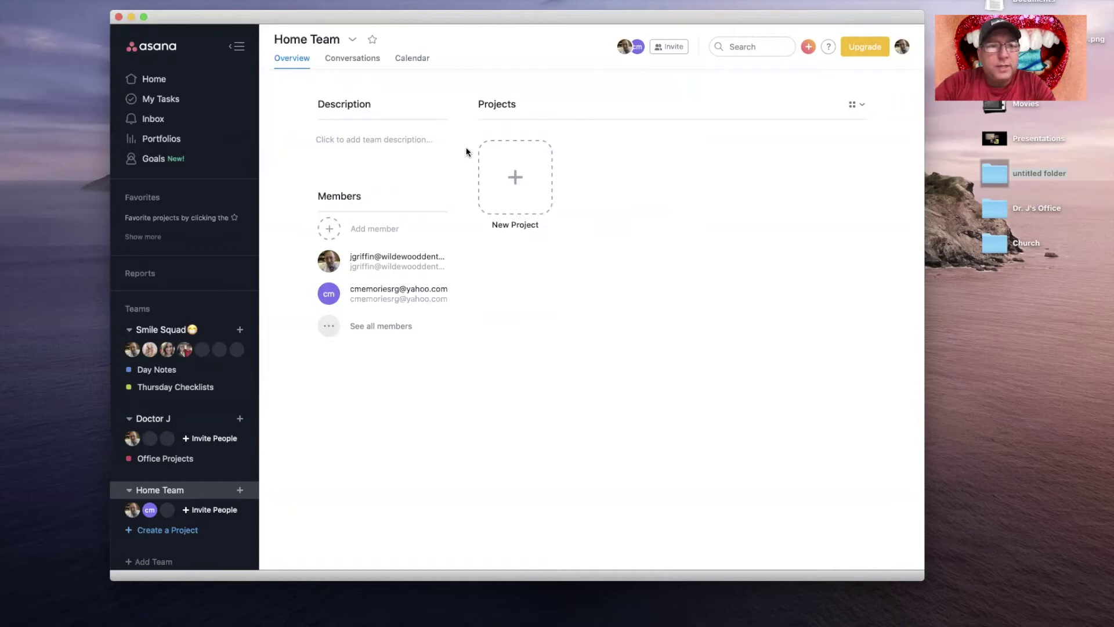
Step: Review the Home Team settings' Members and Advanced sections, then reopen the team options menu
click(353, 41)
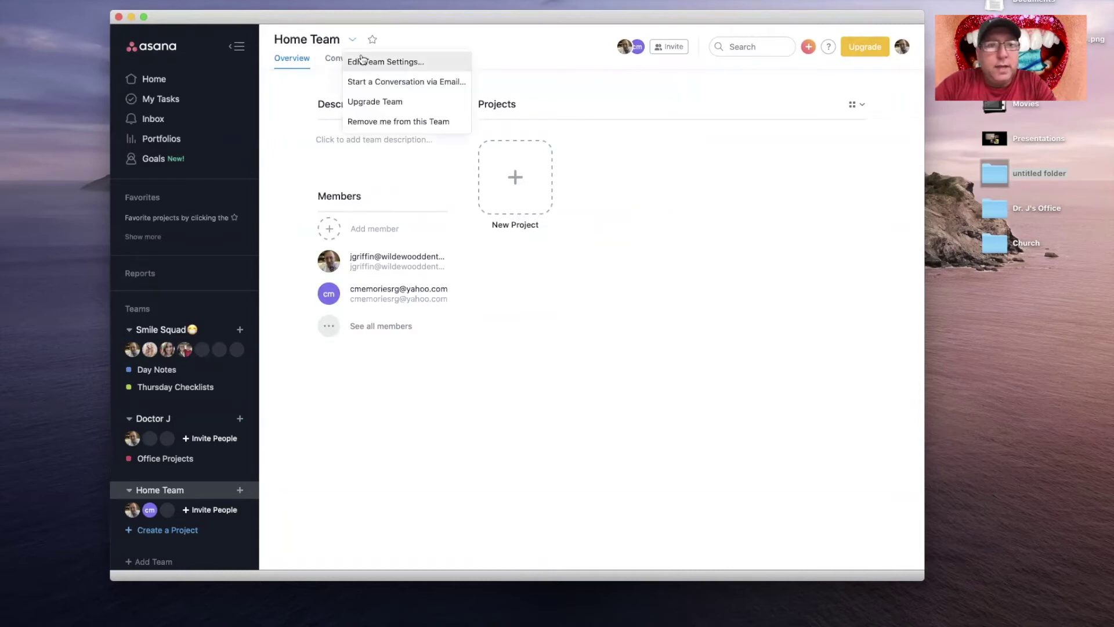
click(362, 61)
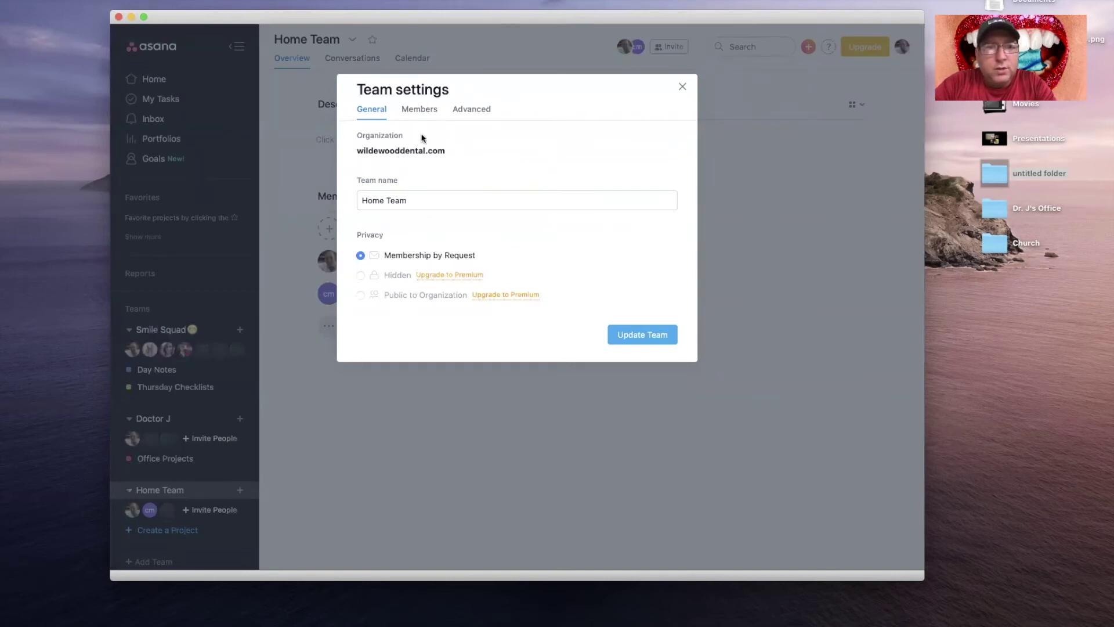
click(427, 112)
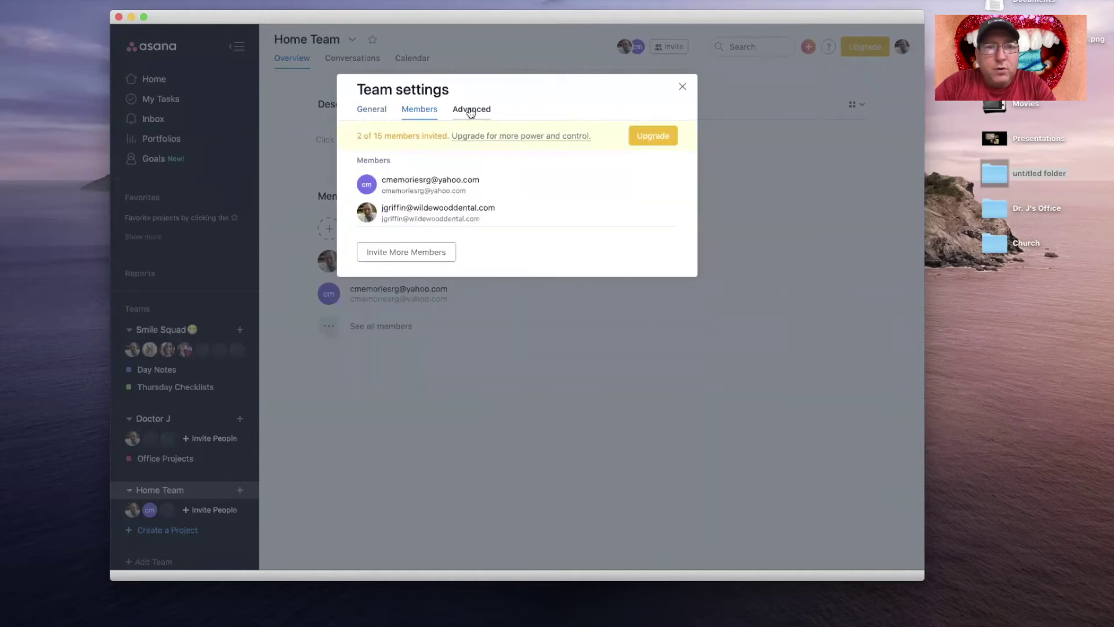
click(471, 112)
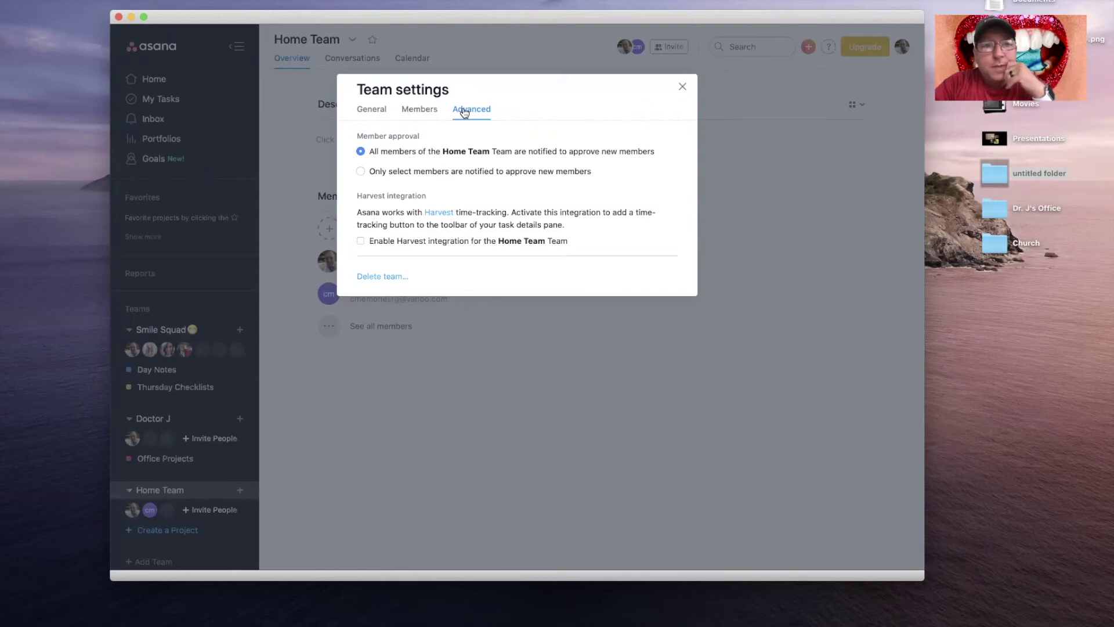
click(683, 87)
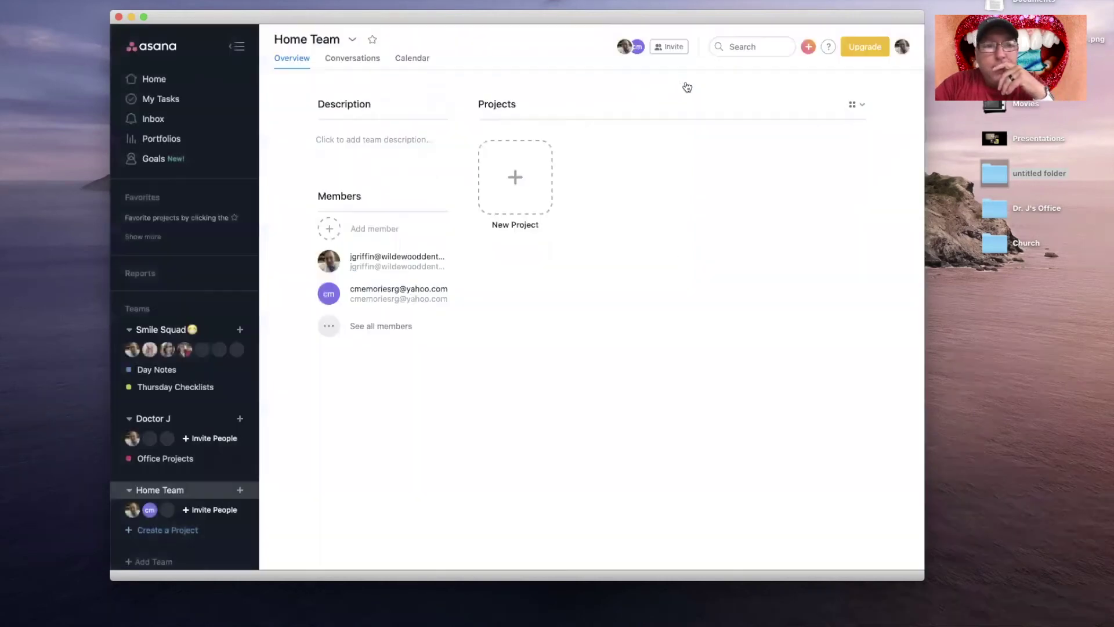
click(352, 40)
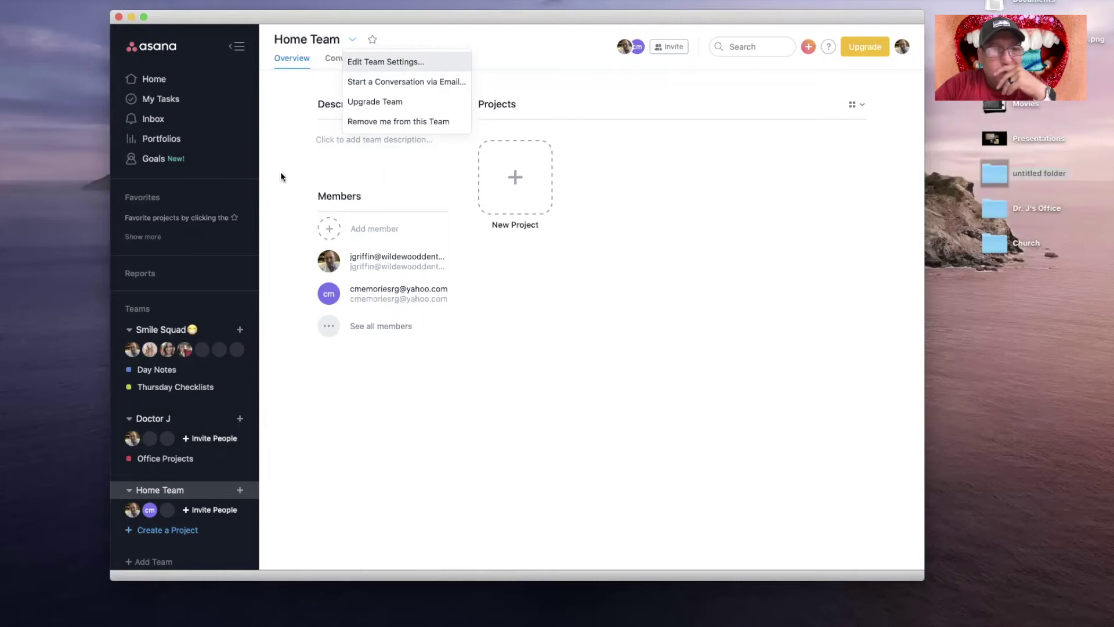
Step: Dismiss the team menu, view Smile Squad's projects, and return to the Home Team overview
click(415, 176)
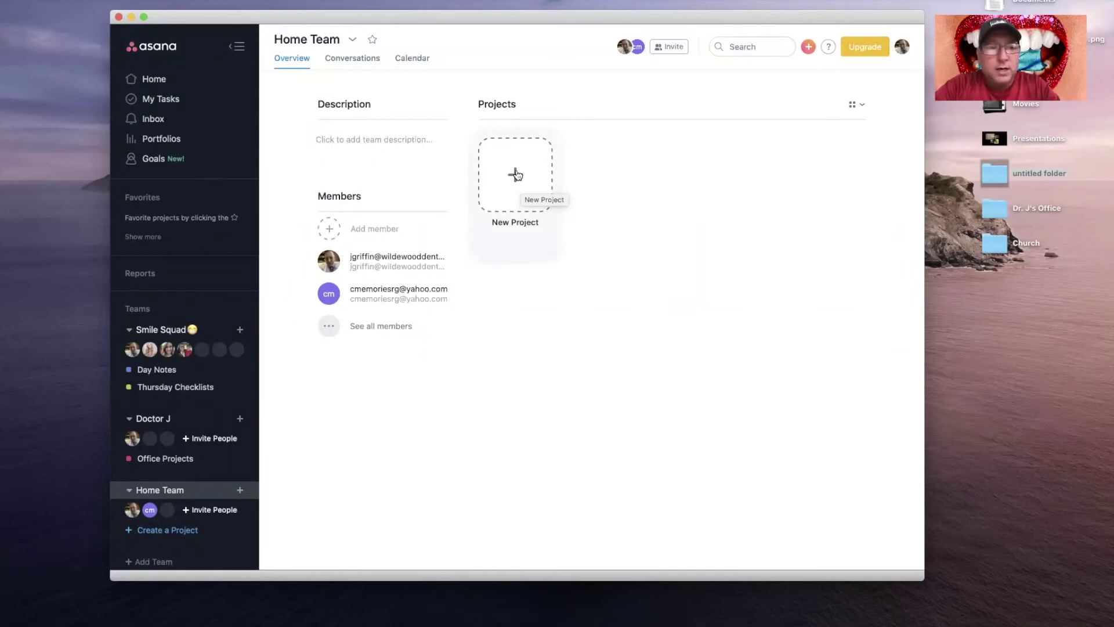
click(169, 330)
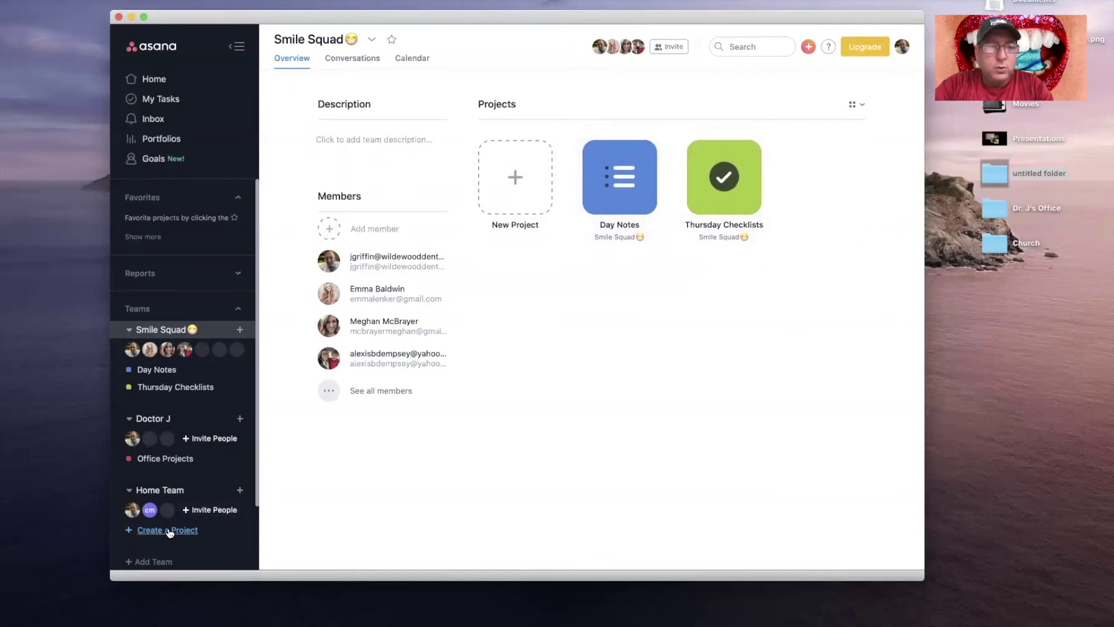
click(171, 499)
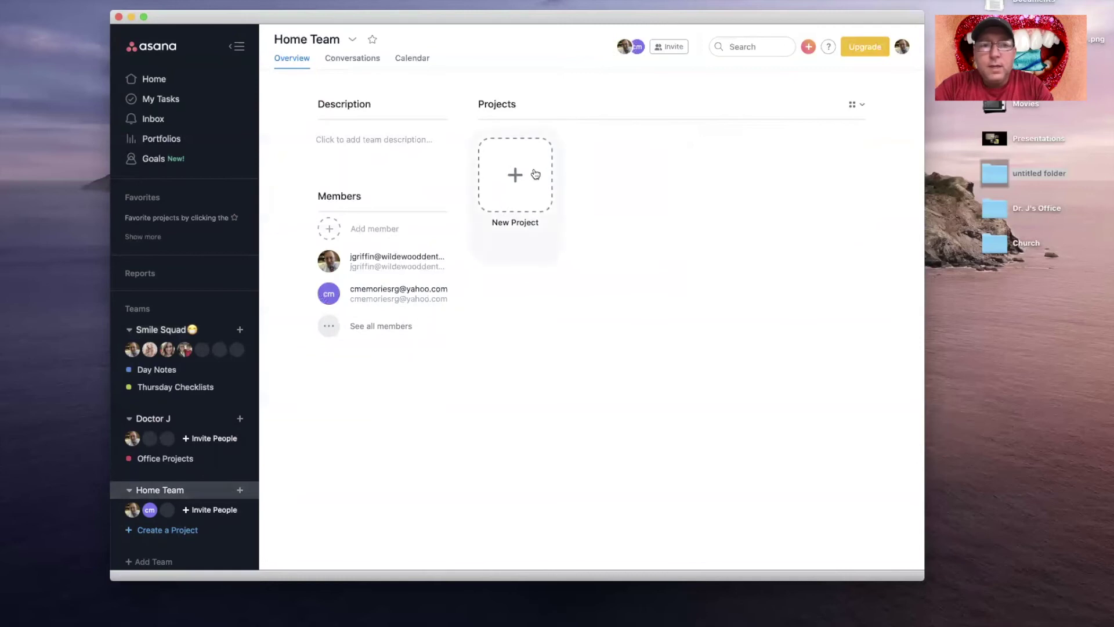
Step: Start a new Home Team project from the Blank project option
click(509, 170)
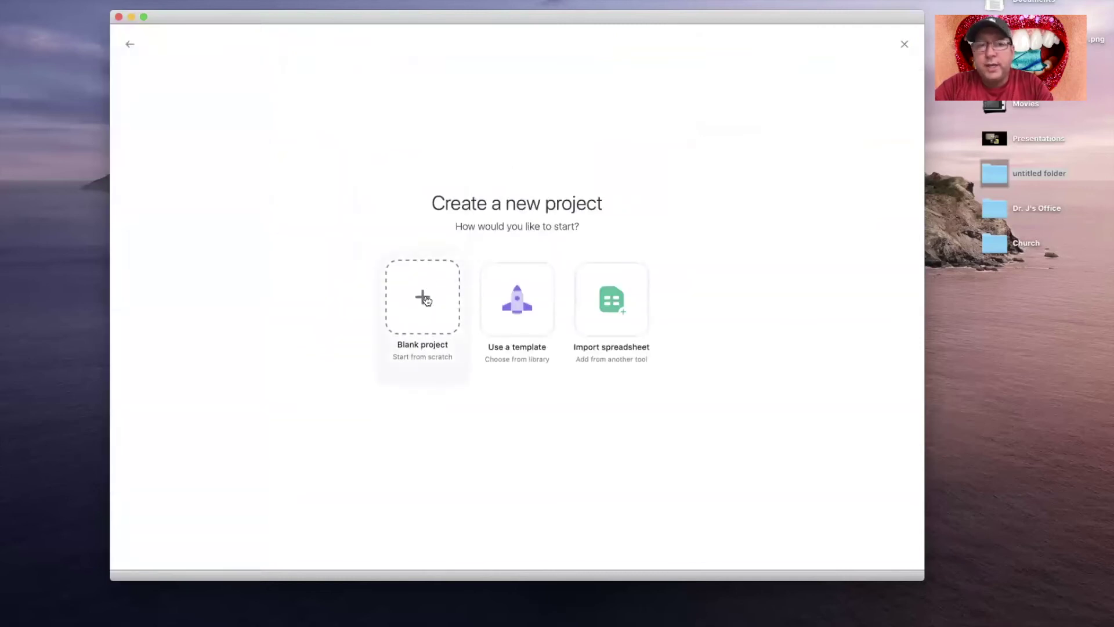
click(424, 298)
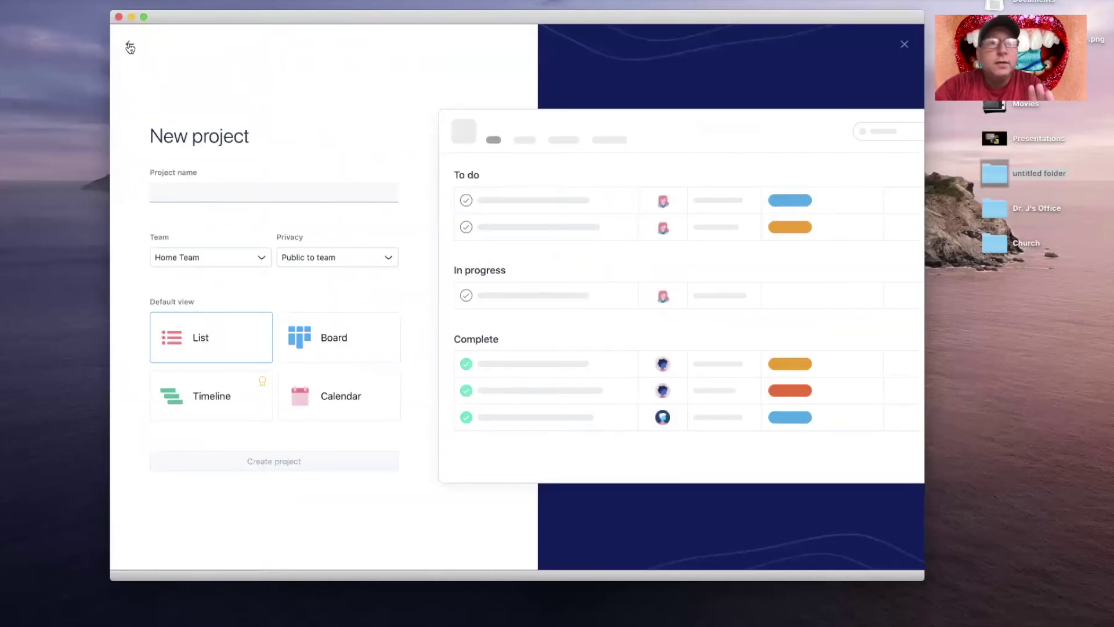
click(129, 44)
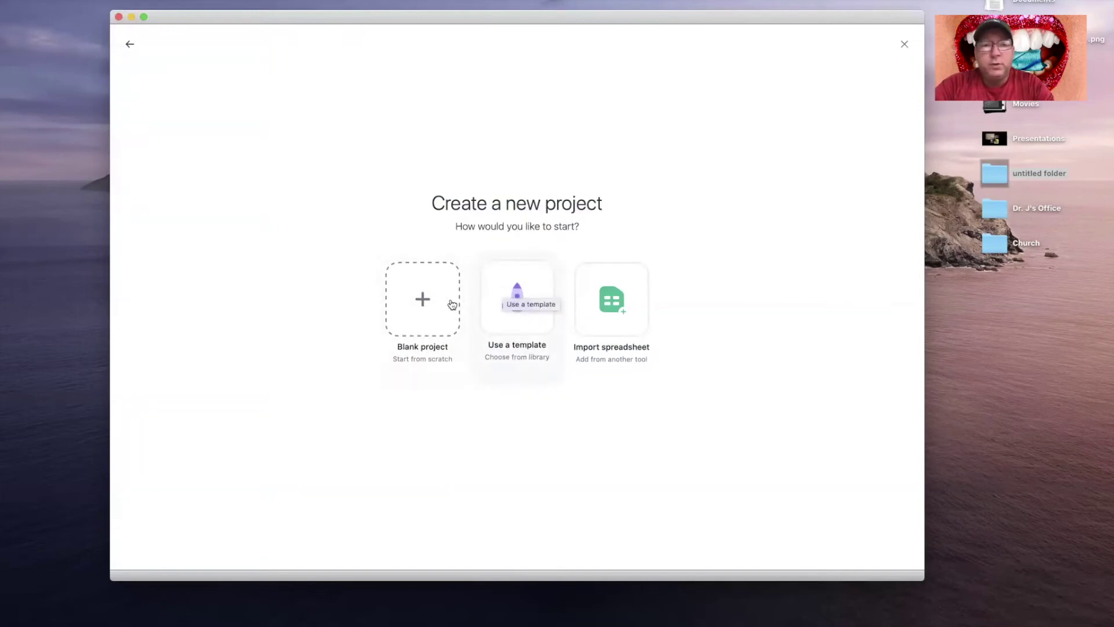
click(422, 299)
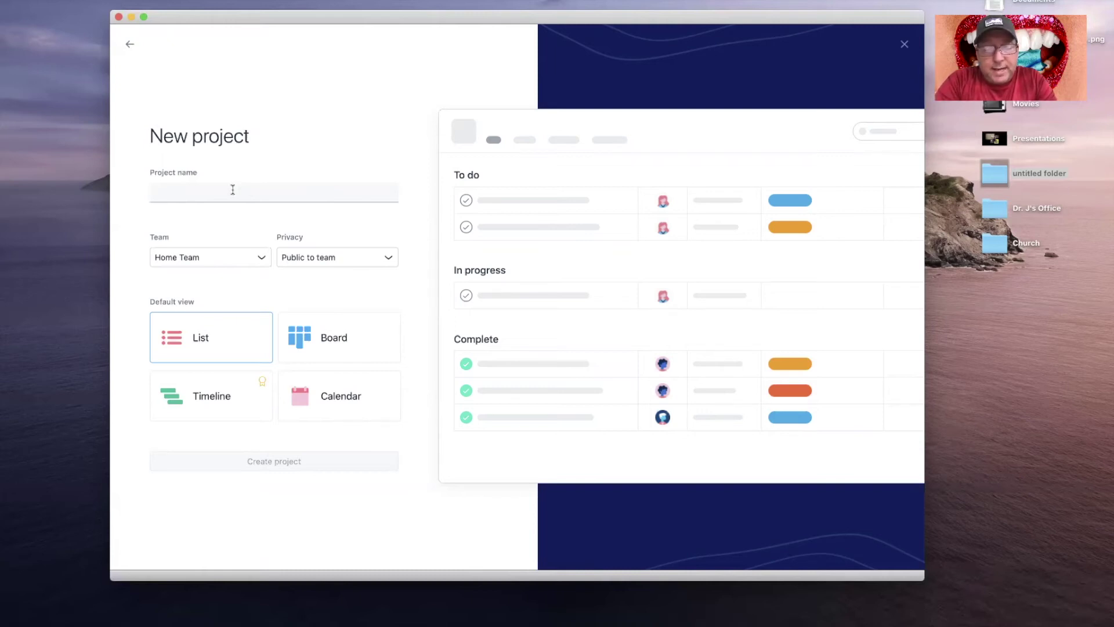
Step: Create the 'House Tasks' project under Home Team, public to team, in List view
text(House Tasks)
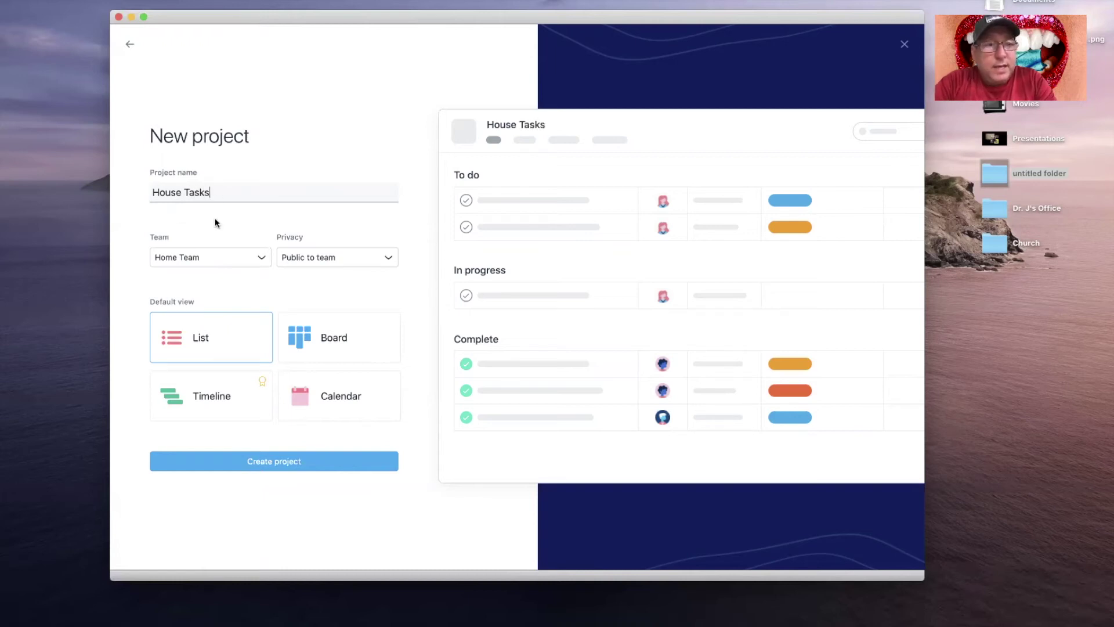
click(261, 257)
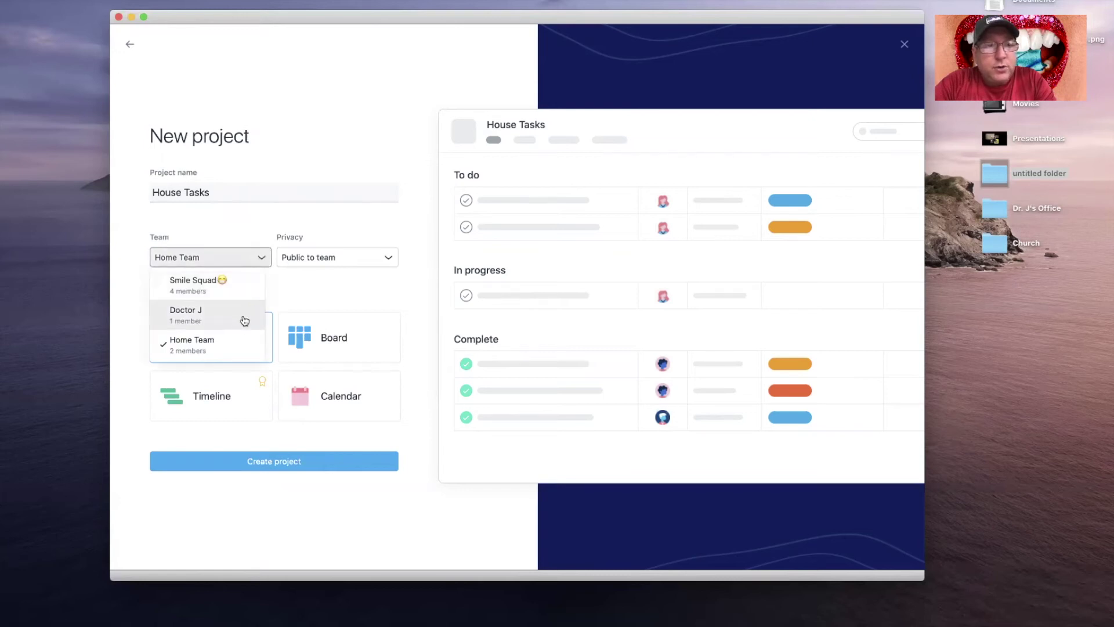
click(229, 345)
click(348, 260)
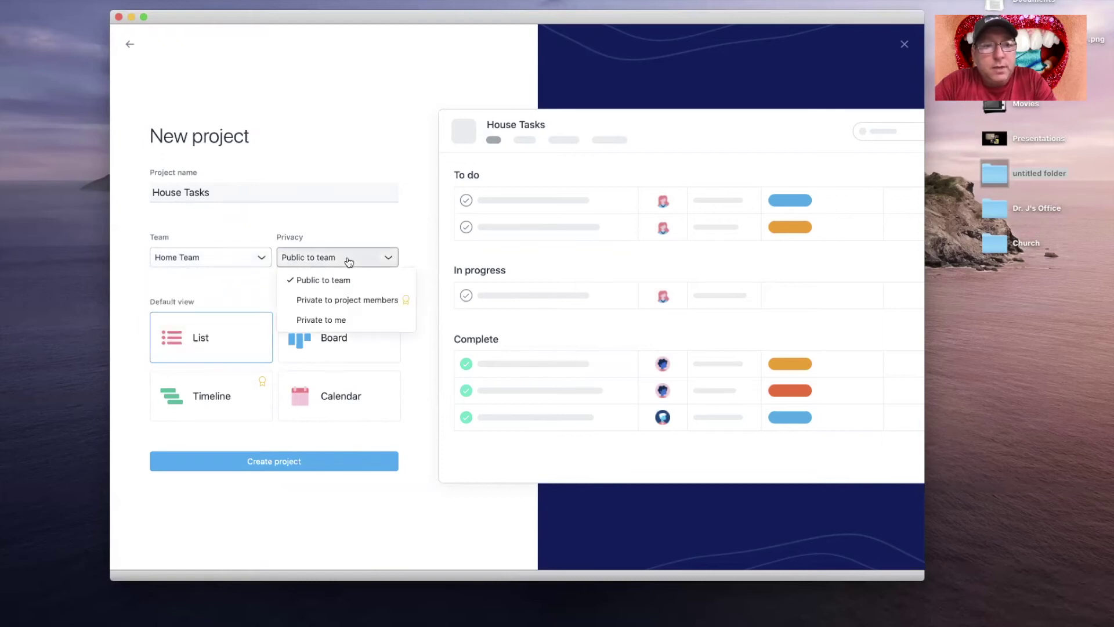
click(385, 229)
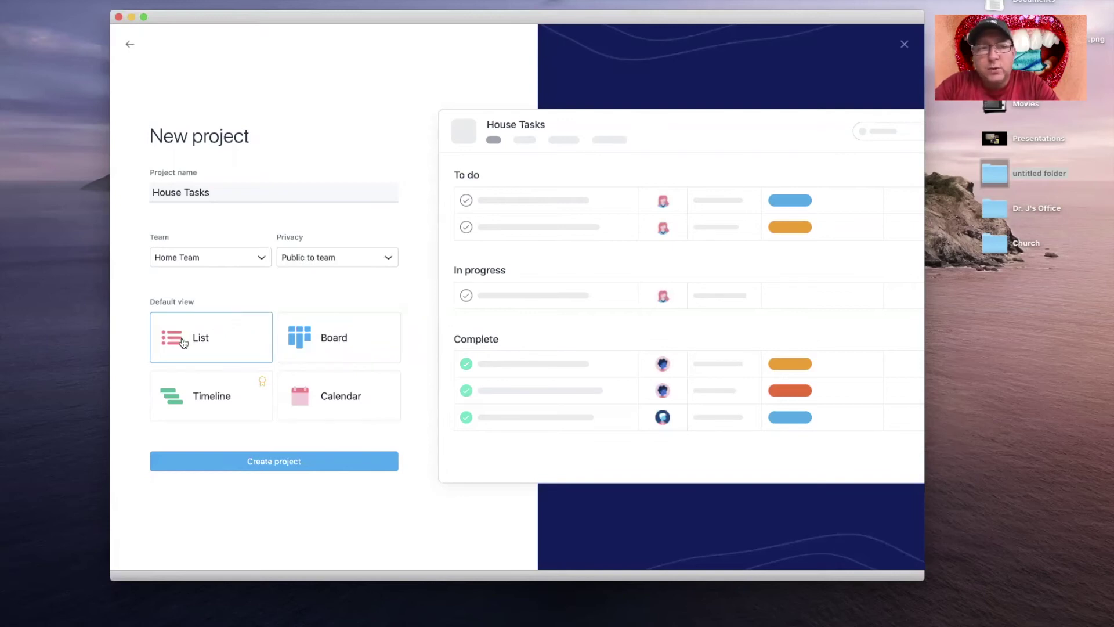
click(285, 467)
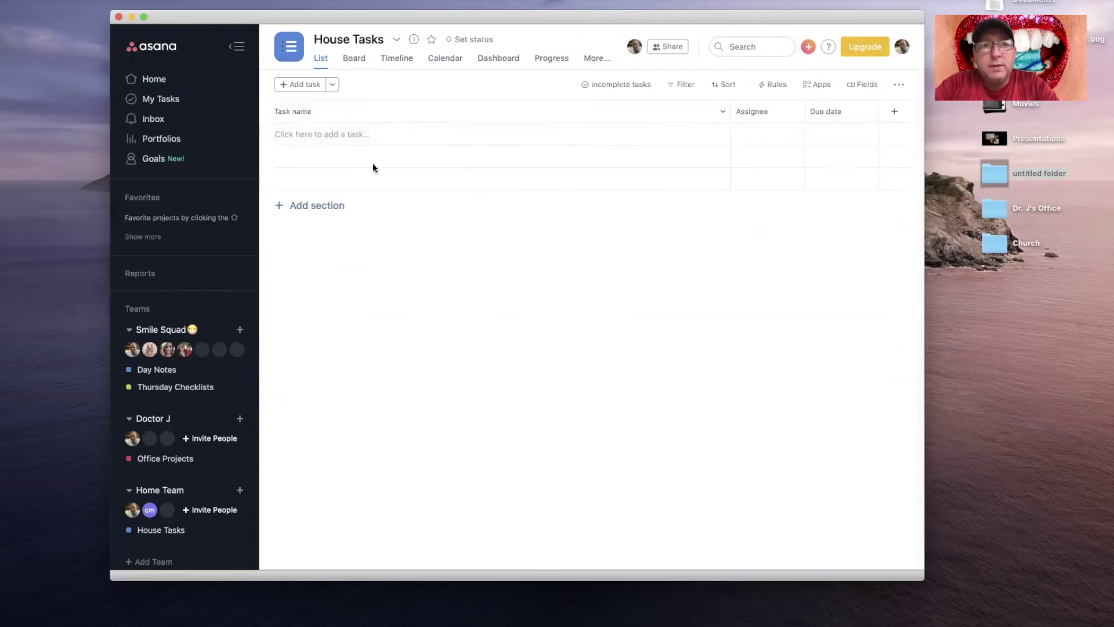
click(355, 60)
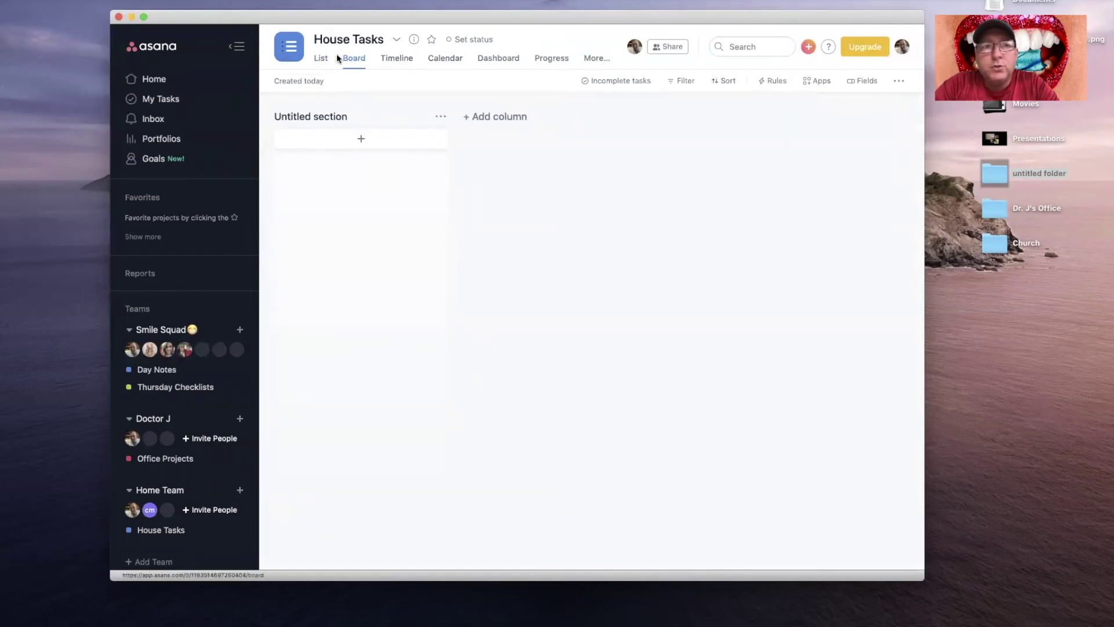
click(321, 58)
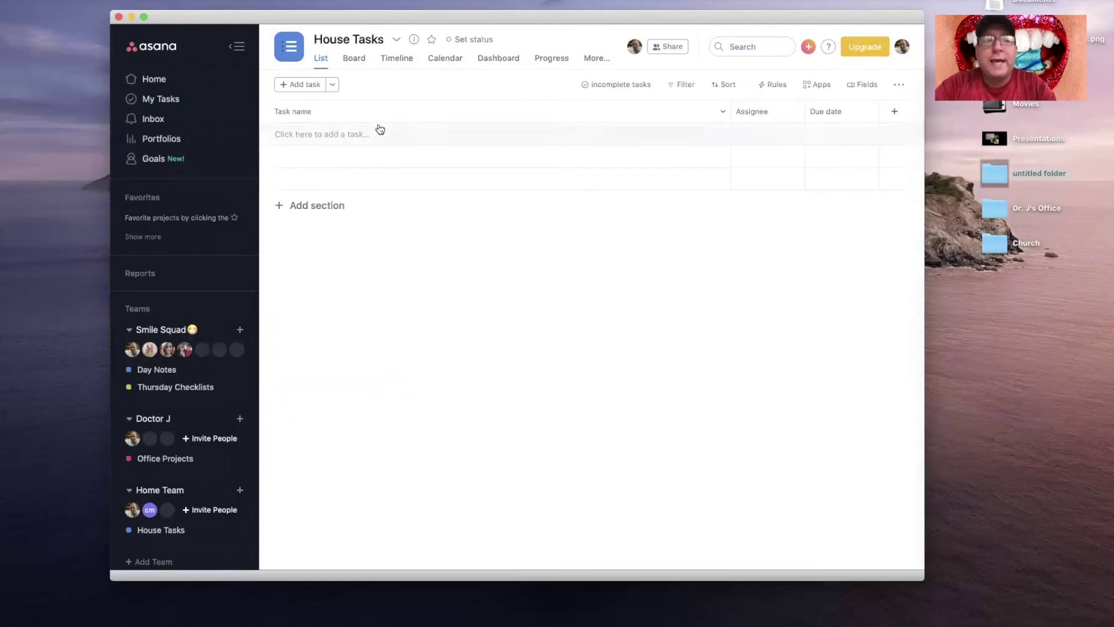
Step: Add a 'wash my car' task assigned to the team member and due Monday the 14th
click(330, 133)
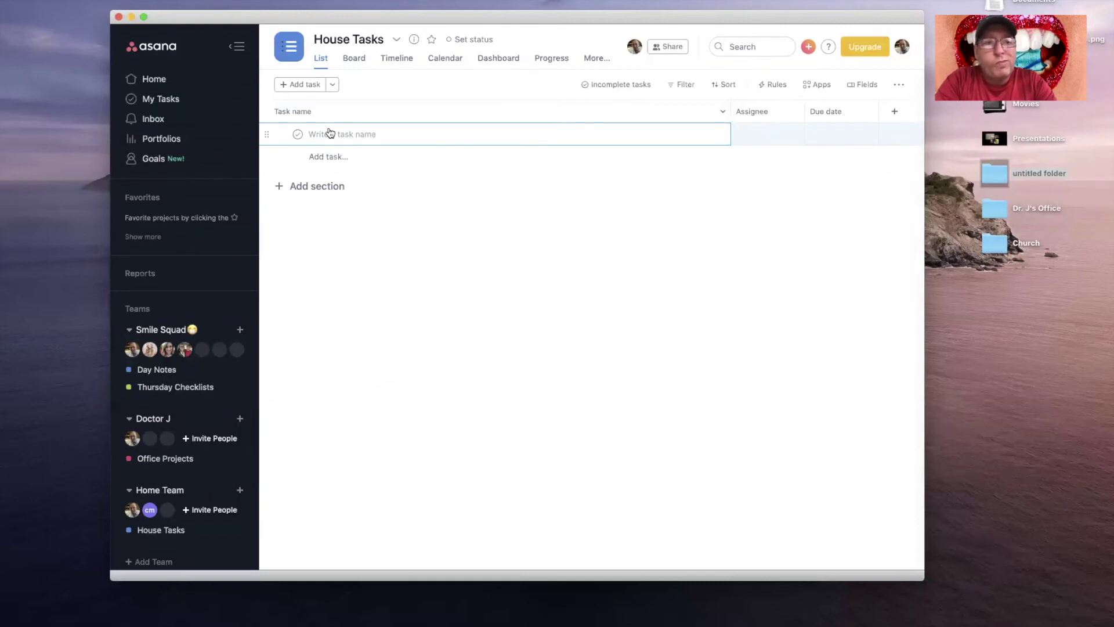
text(wash my car)
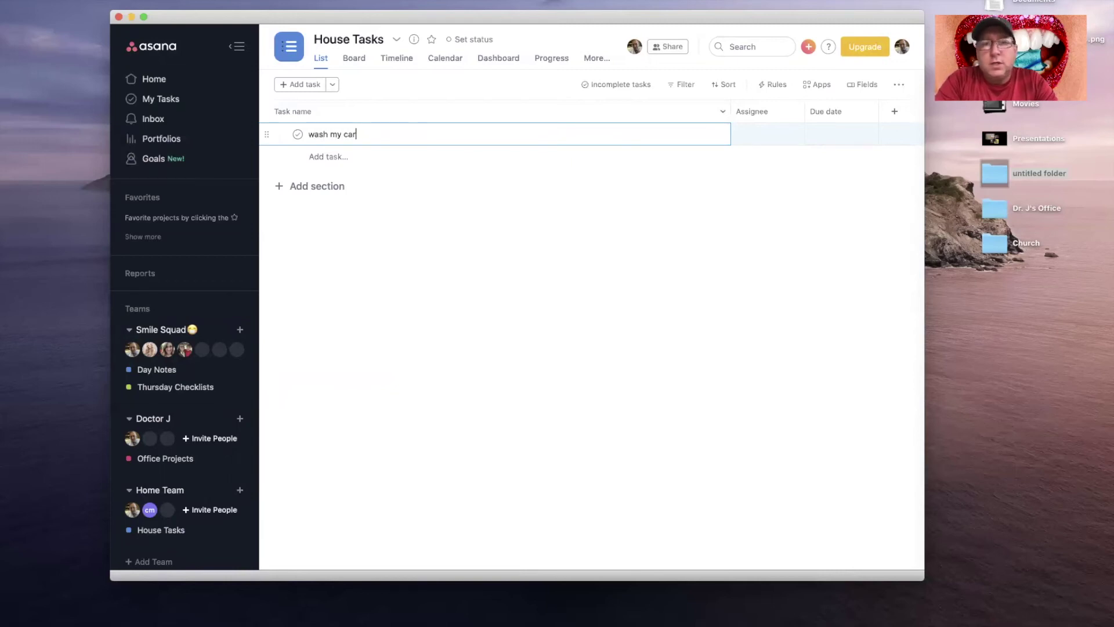
click(777, 139)
scroll(753, 203, down, 3)
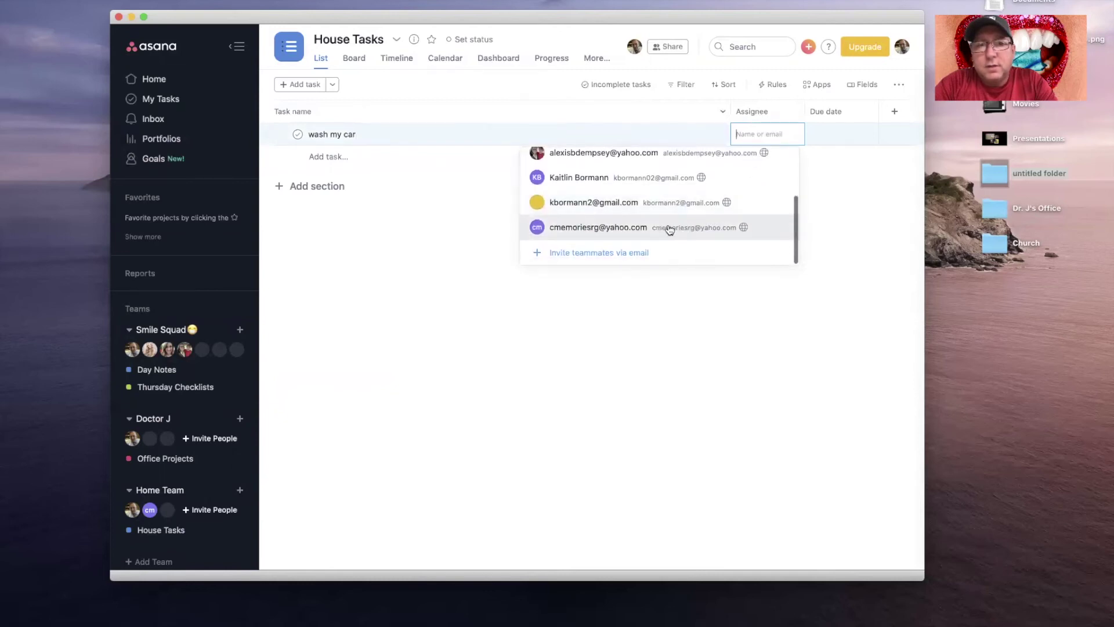
click(634, 229)
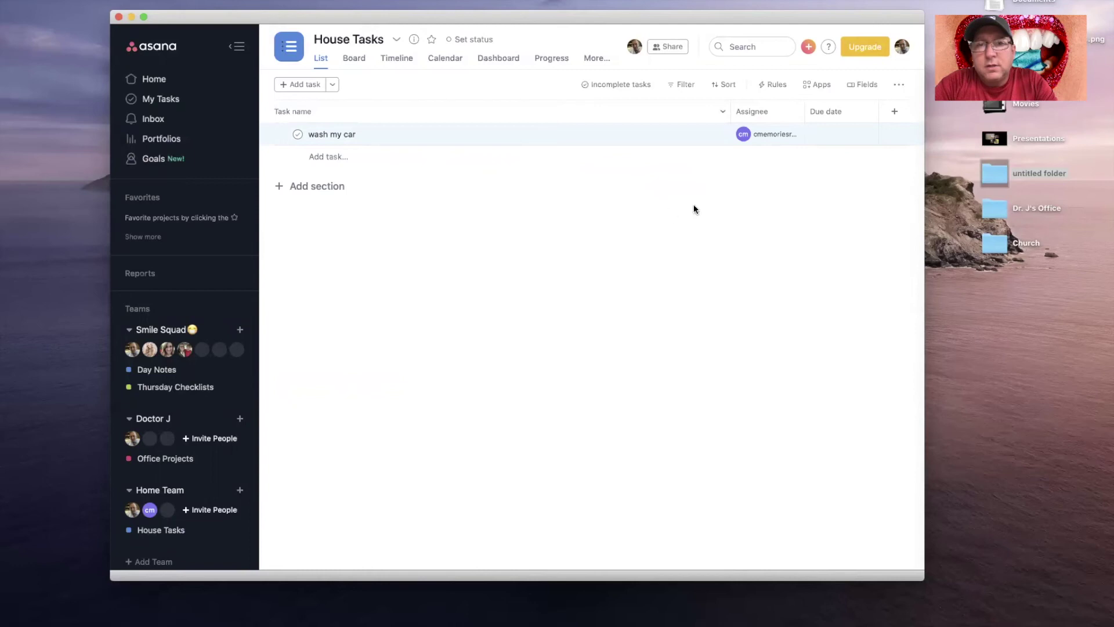
click(841, 134)
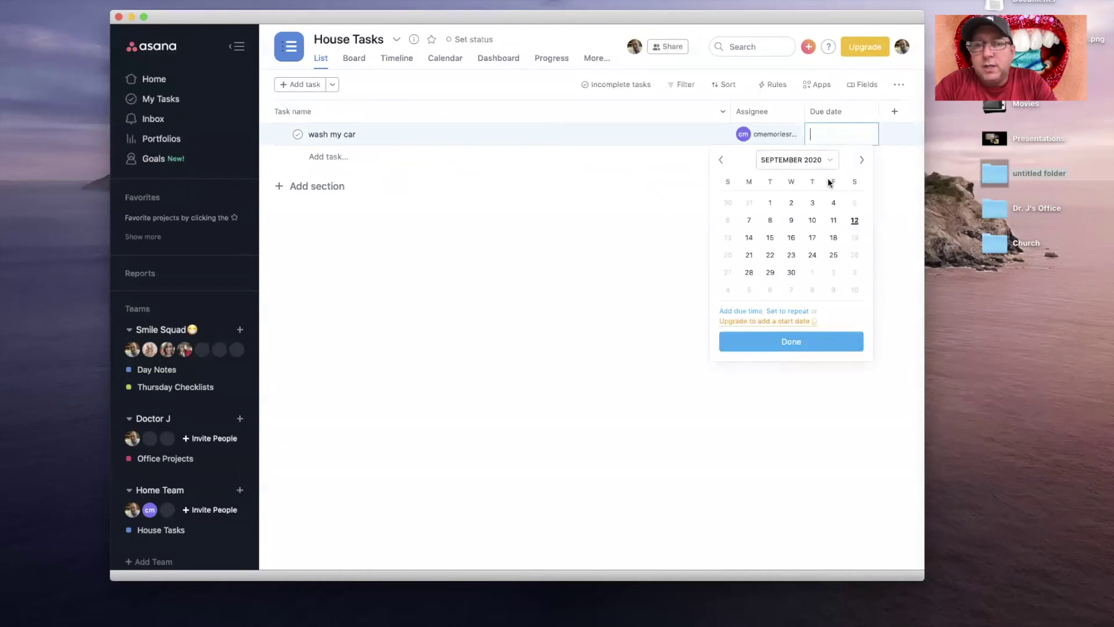
click(749, 238)
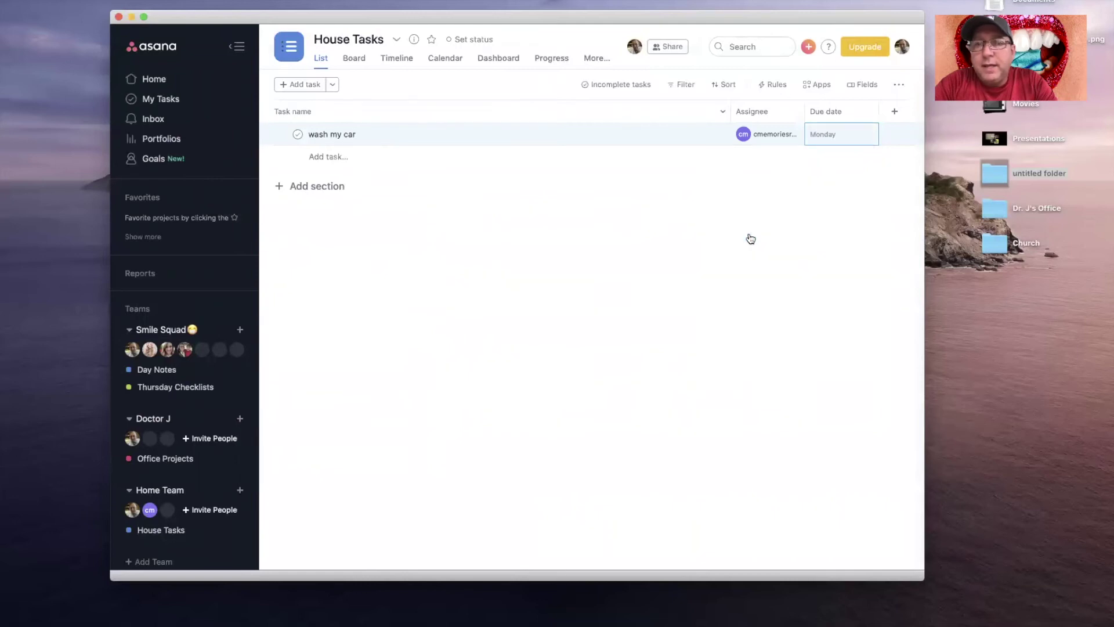
Step: Add a Priority field to the list and give 'wash my car' High priority
click(896, 114)
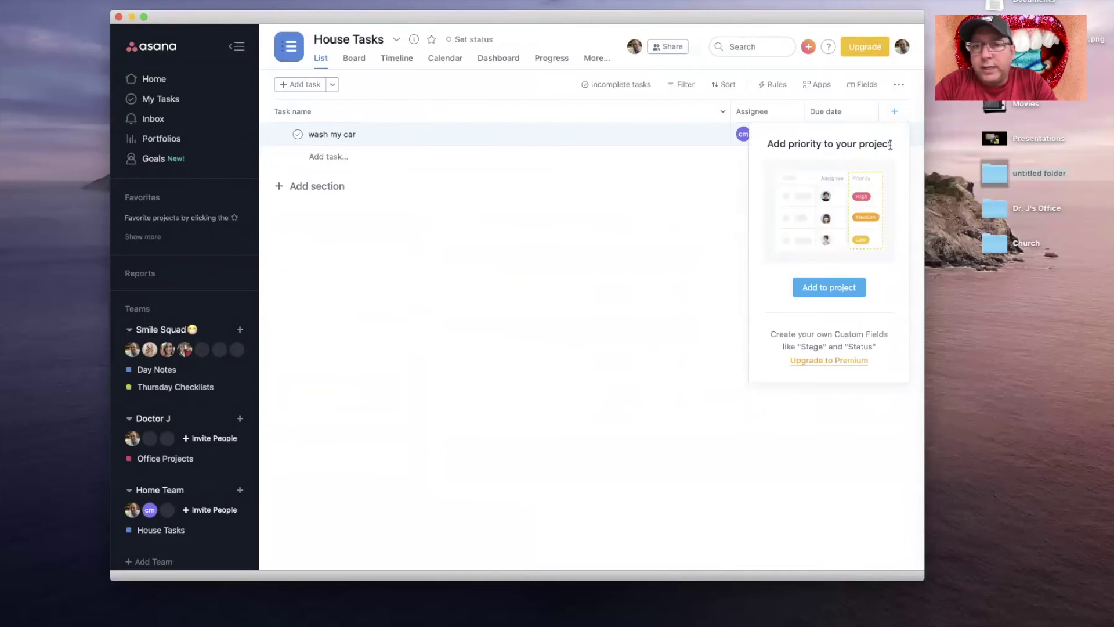
click(830, 289)
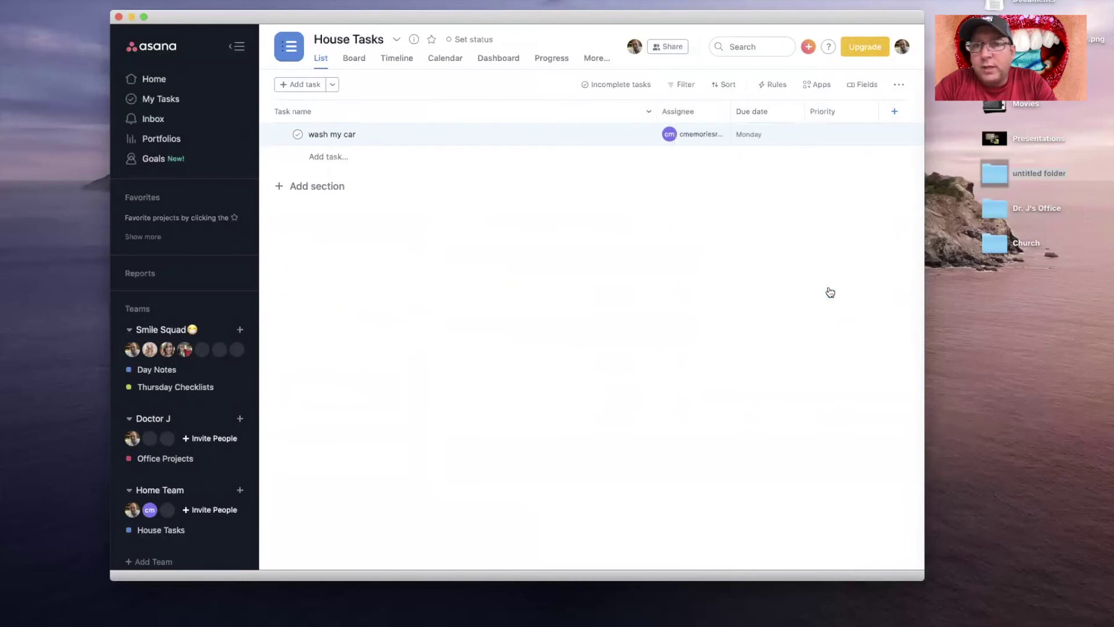
click(836, 136)
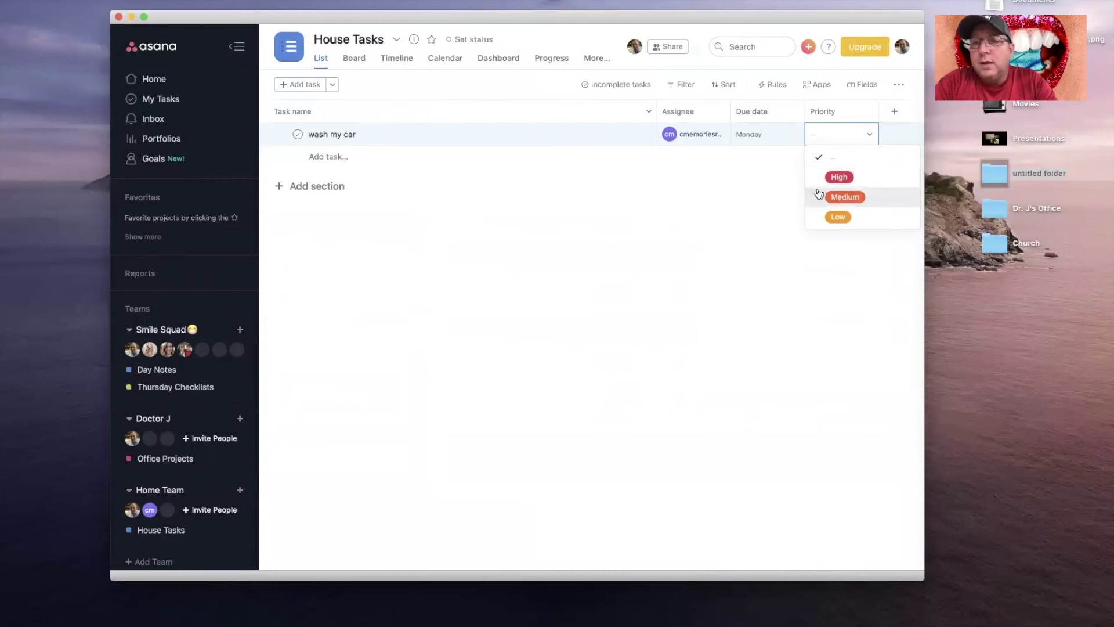
click(842, 179)
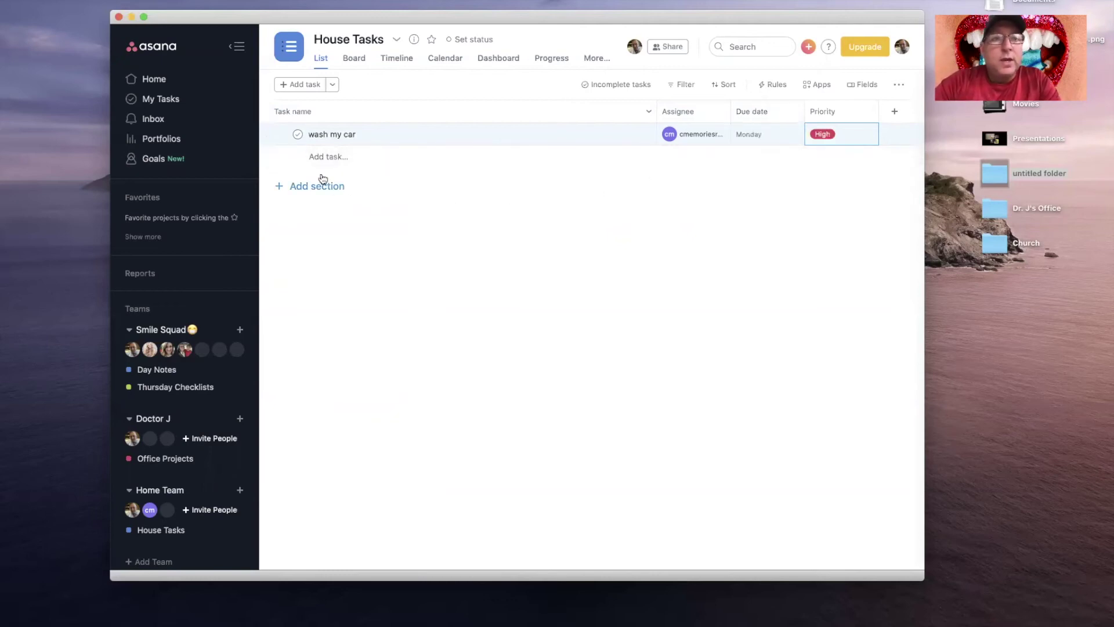
Step: Add a new section named 'Europe Trip' to the project
click(296, 190)
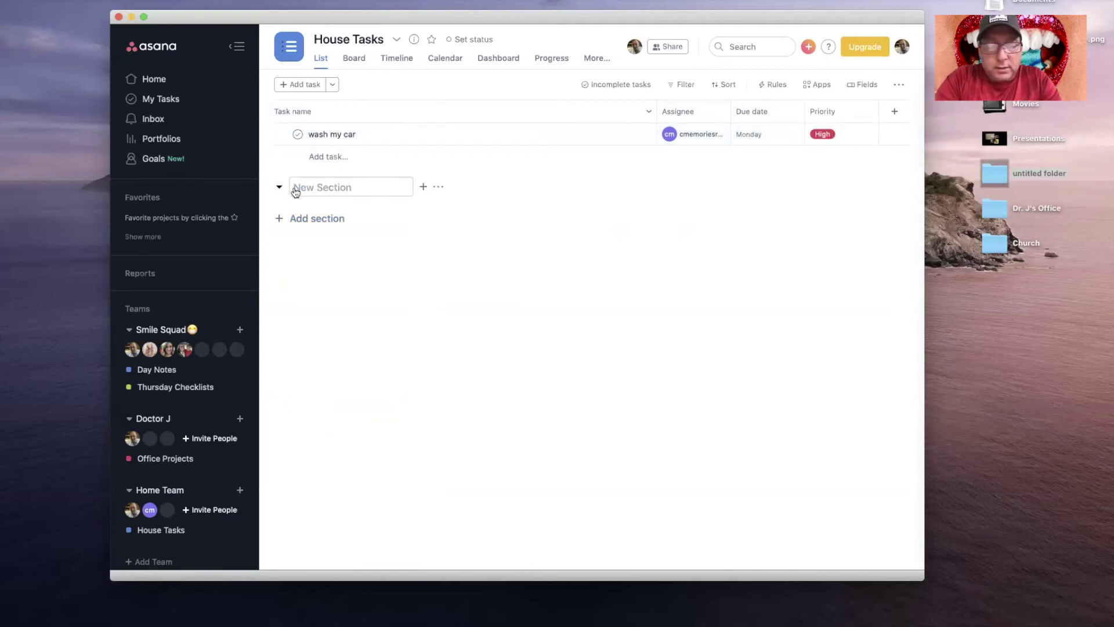
text(Europe)
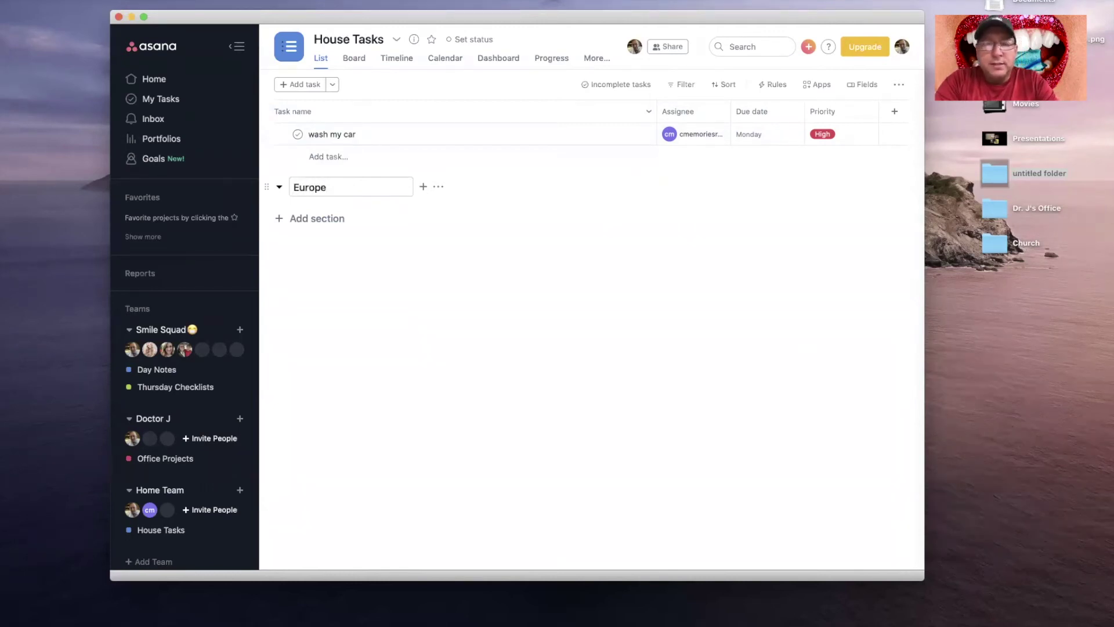
text( Trip)
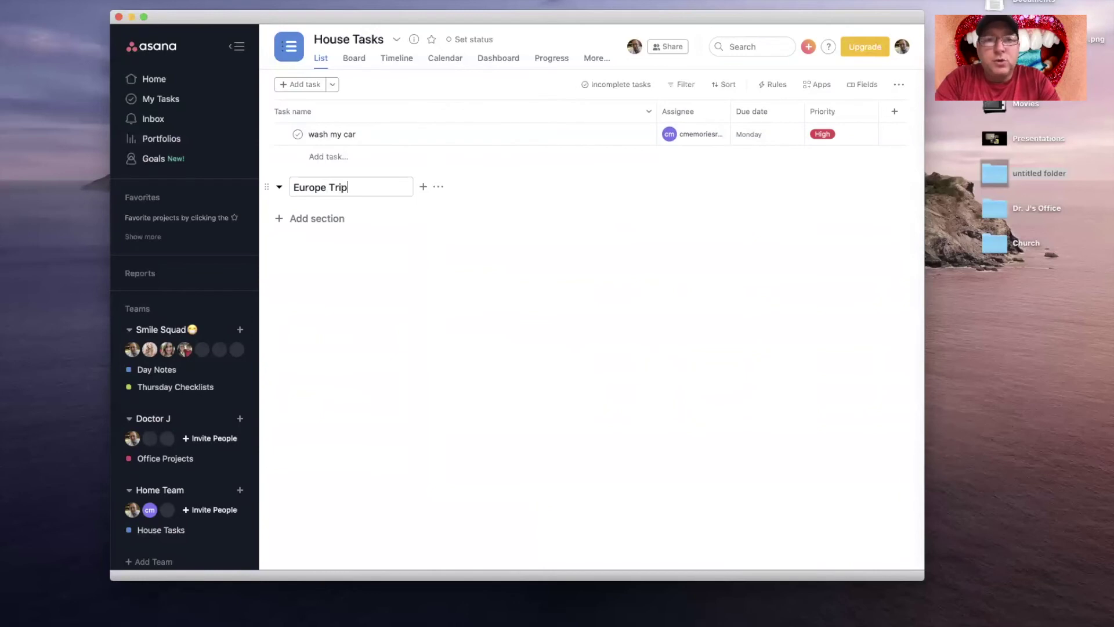
click(397, 259)
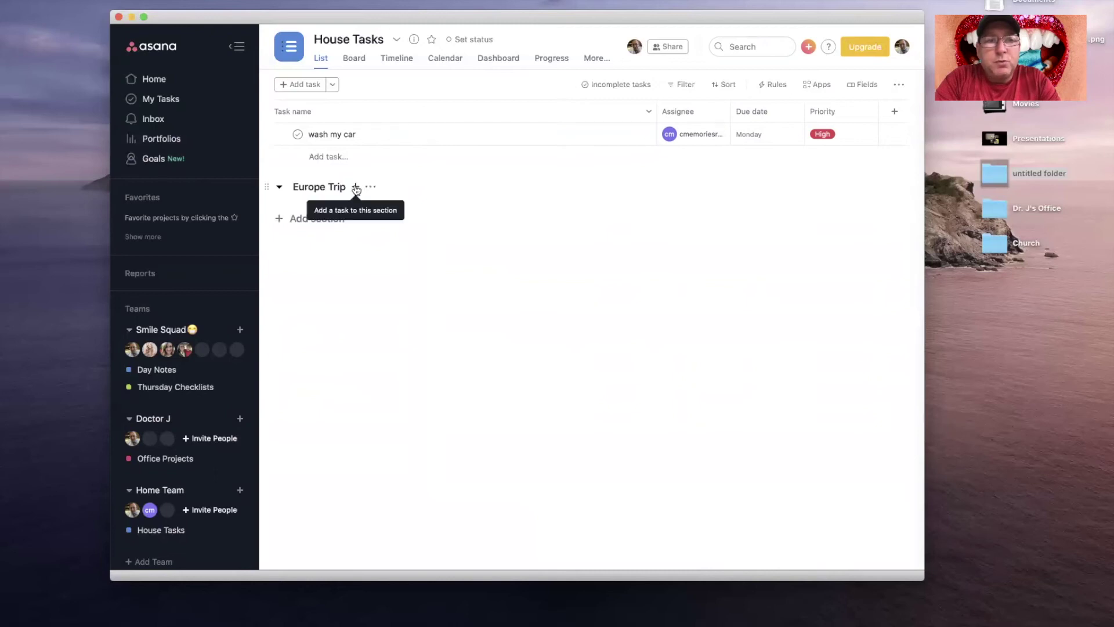
Step: Add tasks 'buy plane tickets', 'search tourist things' and 'search restaurants' under Europe Trip
click(356, 188)
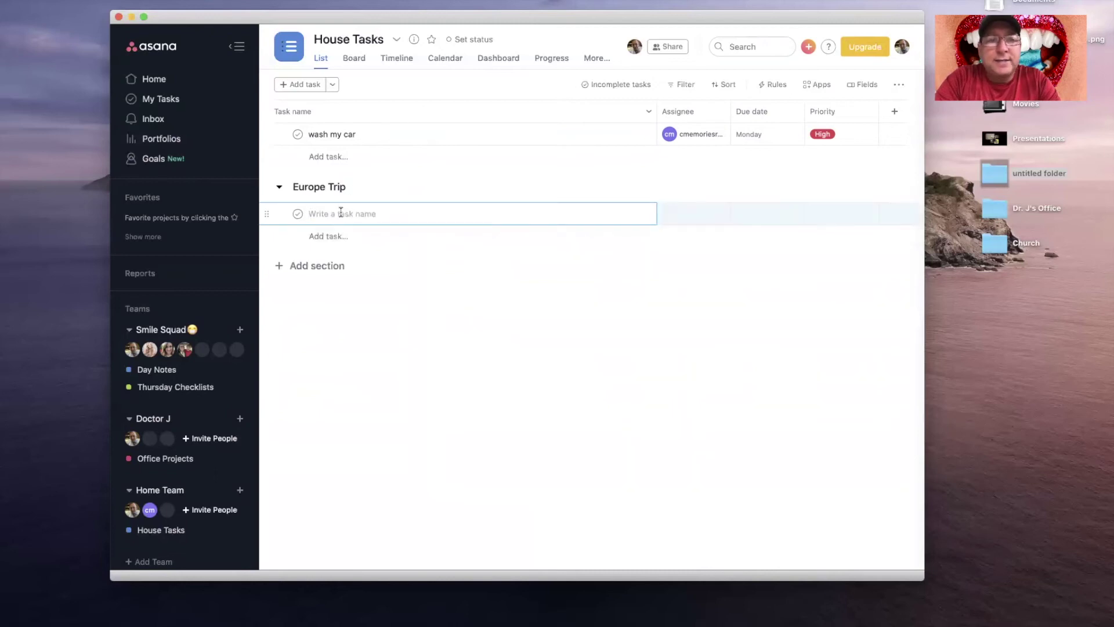
text(buy plane tickets)
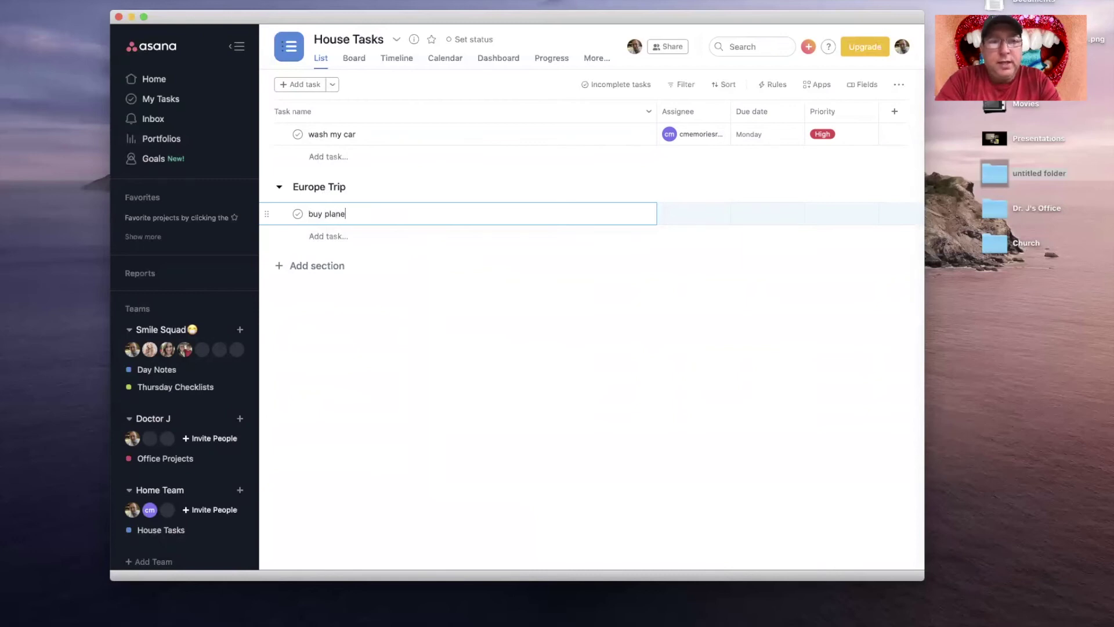
click(336, 236)
text(search )
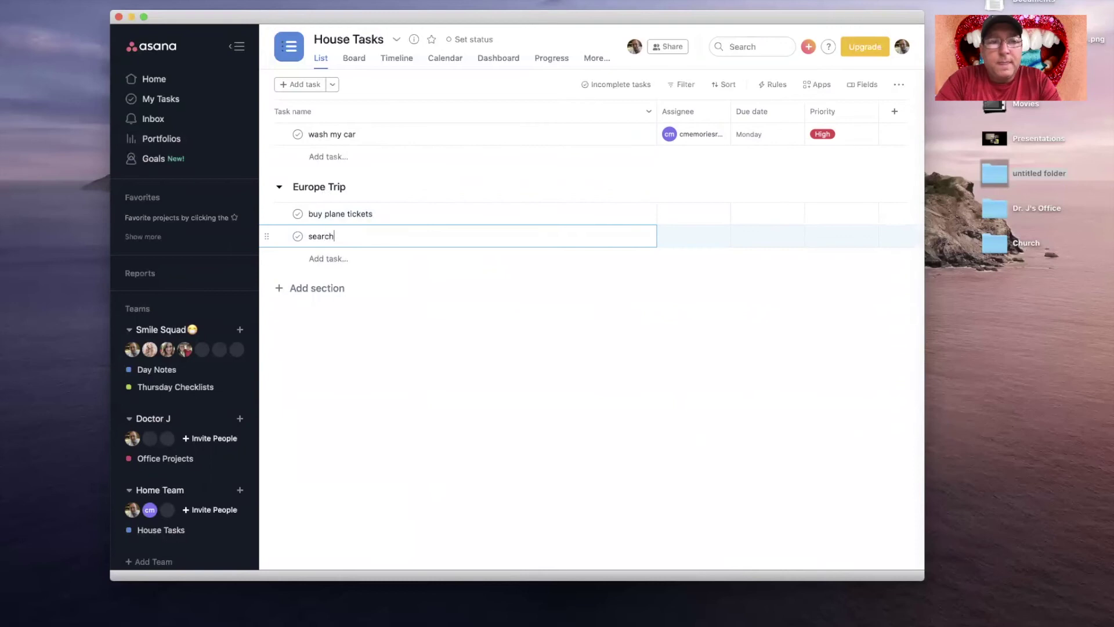
text(tourist things)
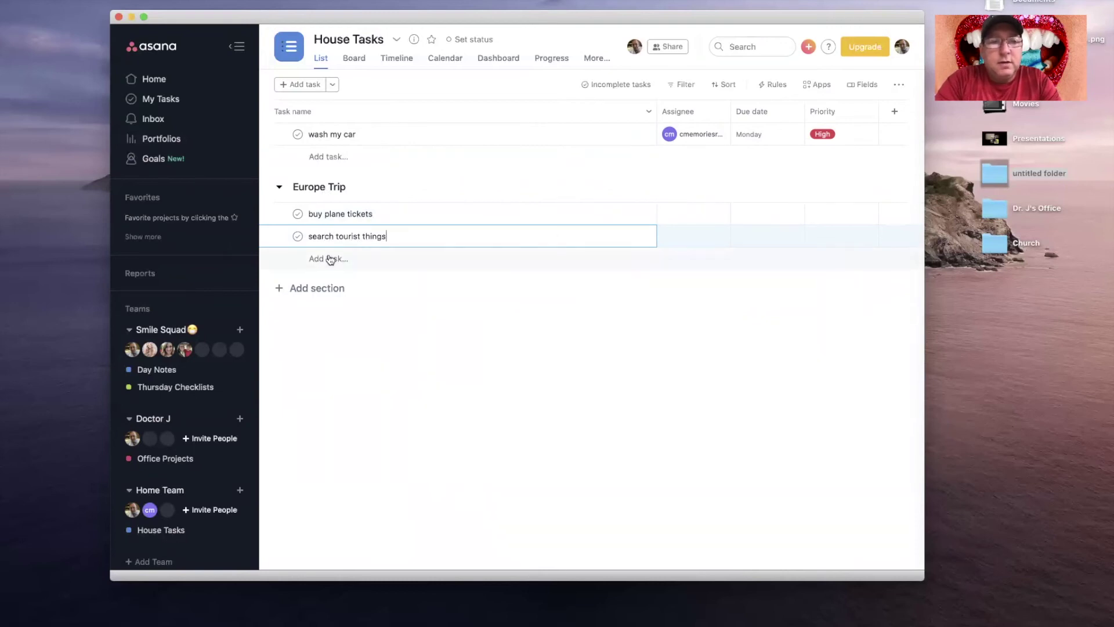
click(331, 259)
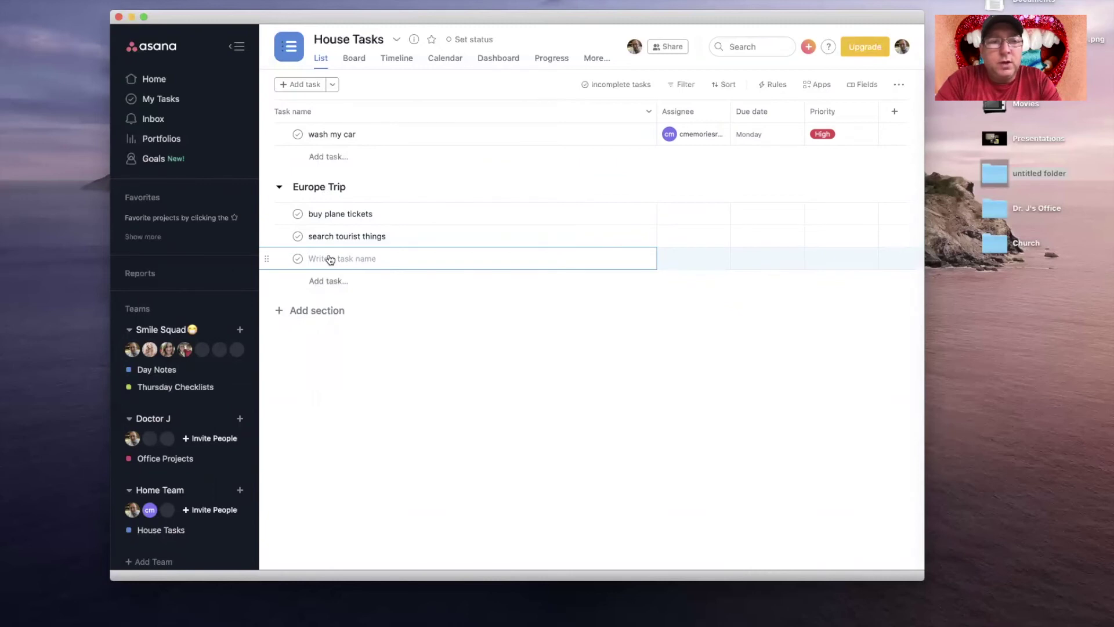
text(search restaurants)
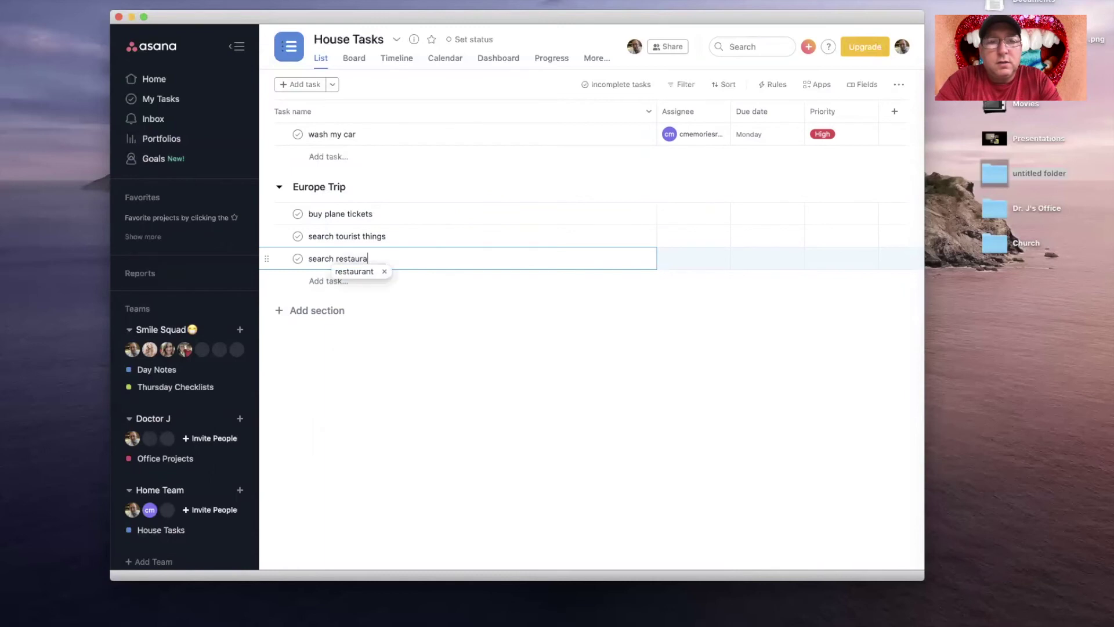
click(339, 357)
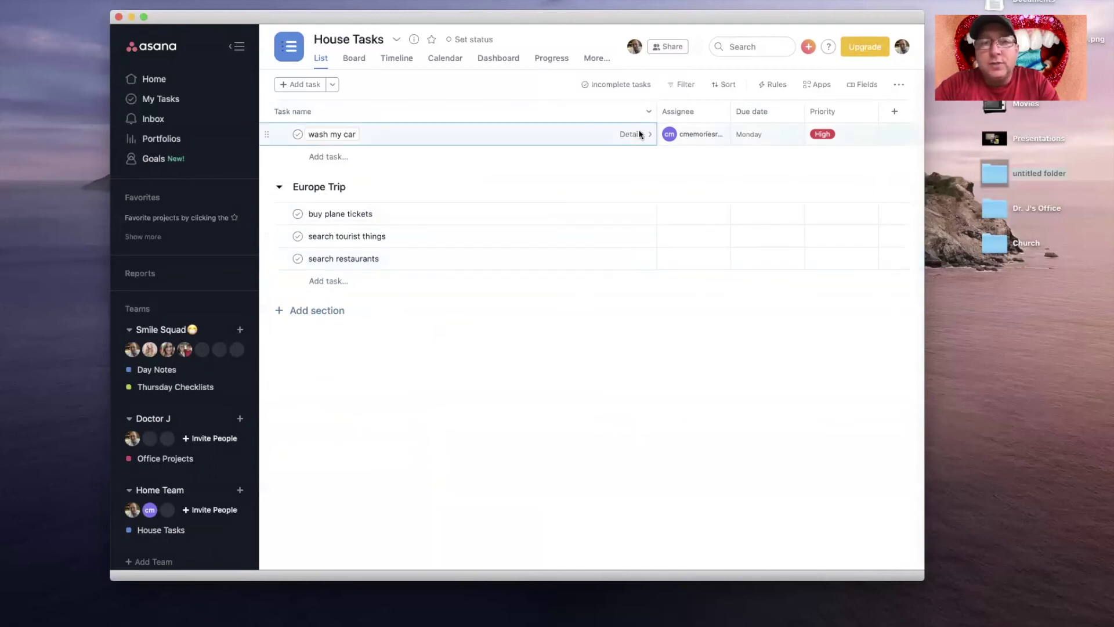
Step: Open 'wash my car' details, move it to Europe Trip, then back to the untitled section
click(639, 134)
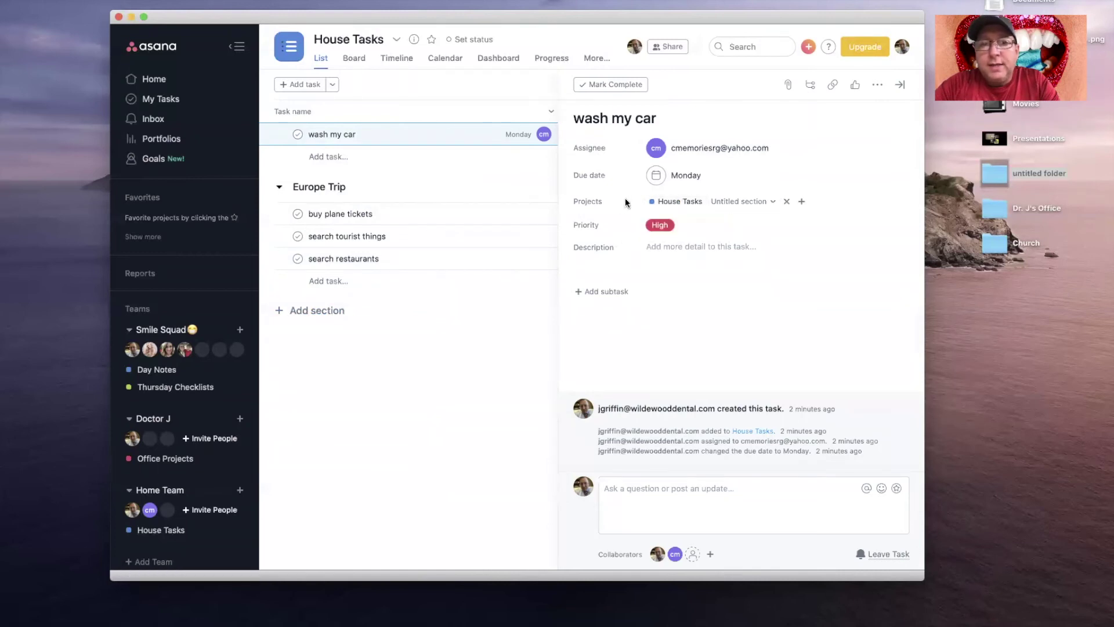
click(763, 202)
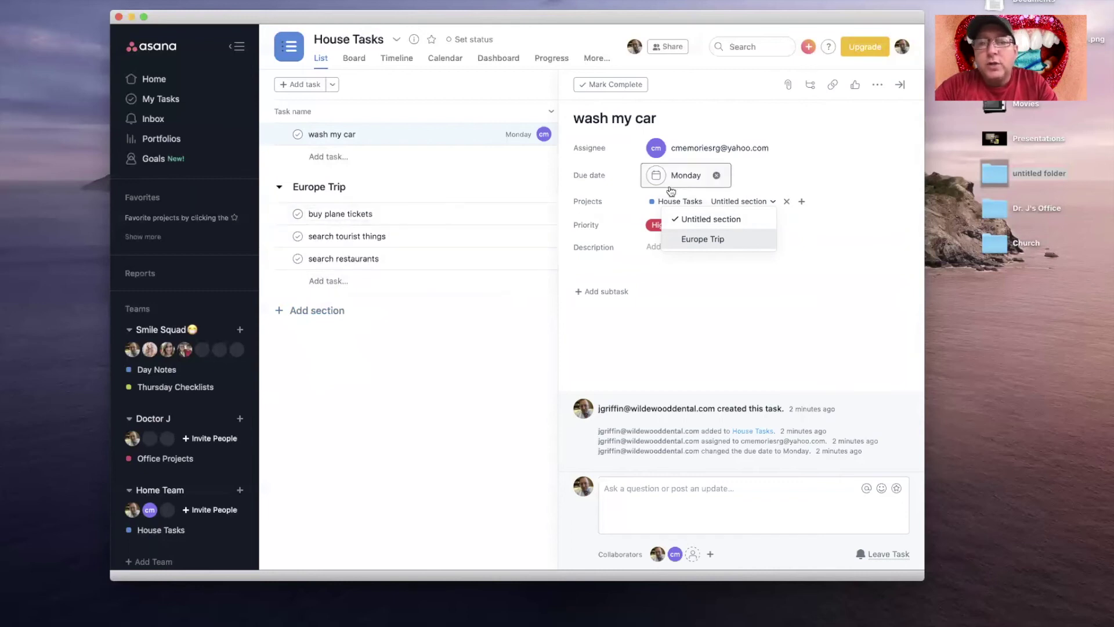
click(713, 243)
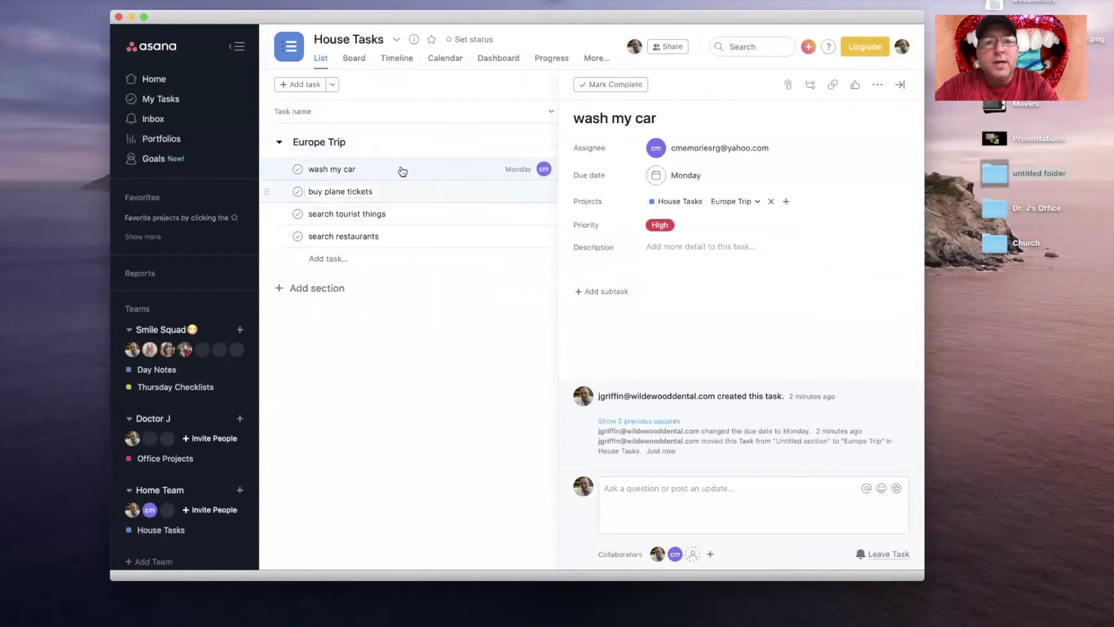
click(415, 356)
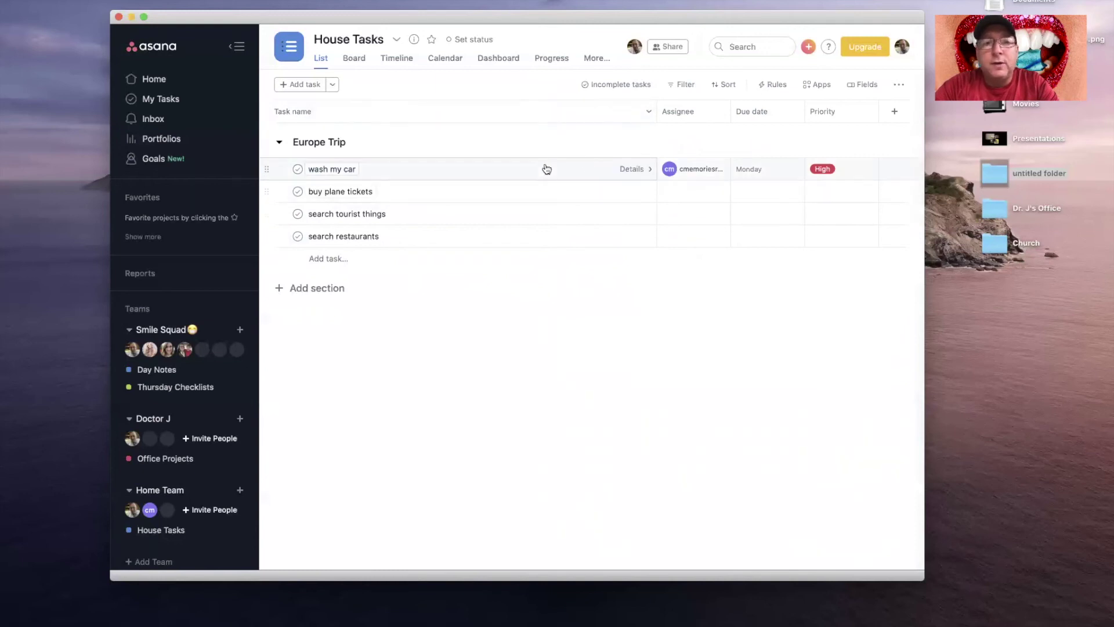
click(636, 169)
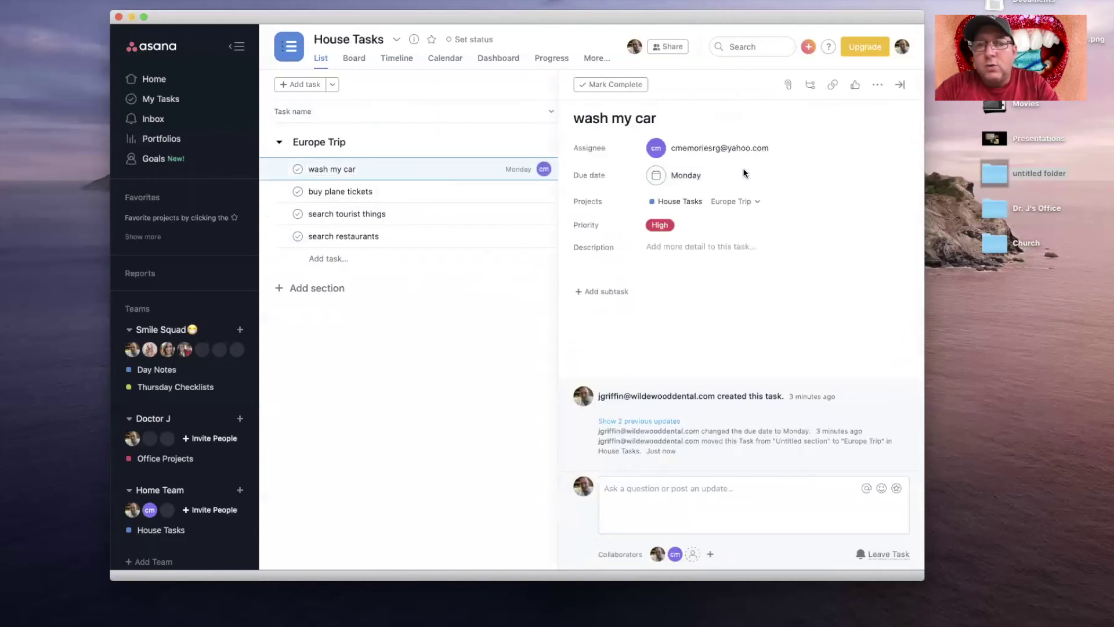
click(742, 202)
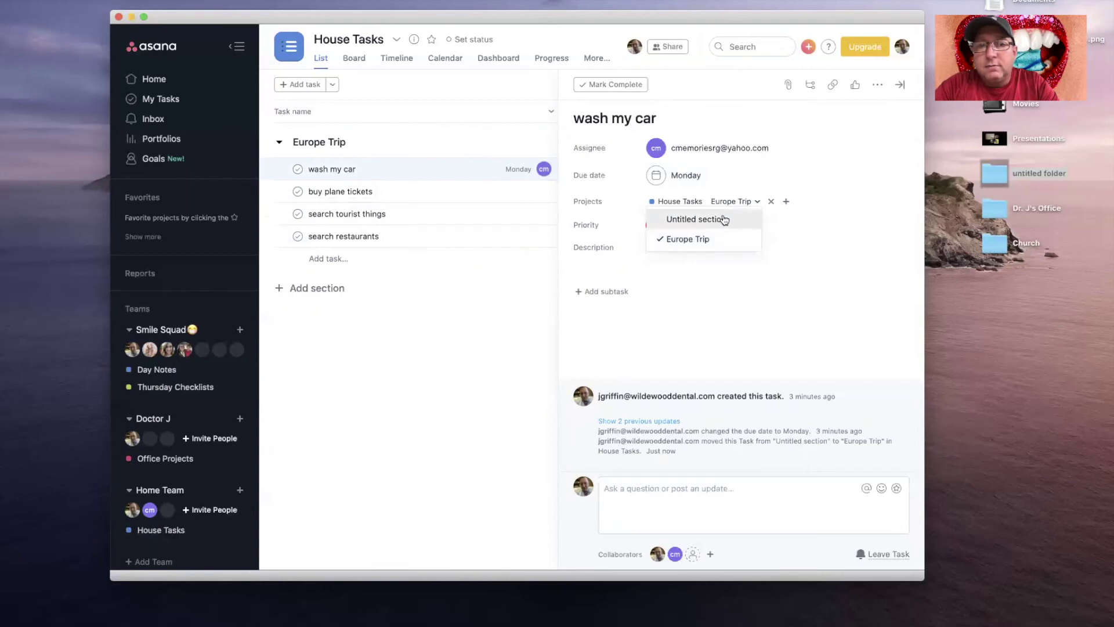
click(722, 220)
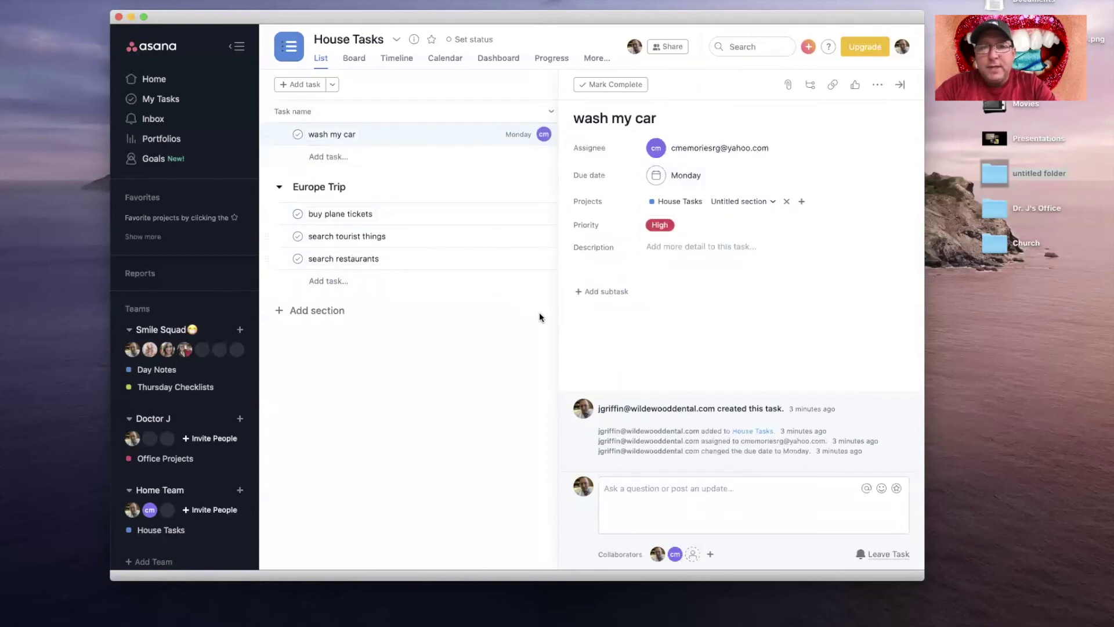
click(682, 249)
text(plea)
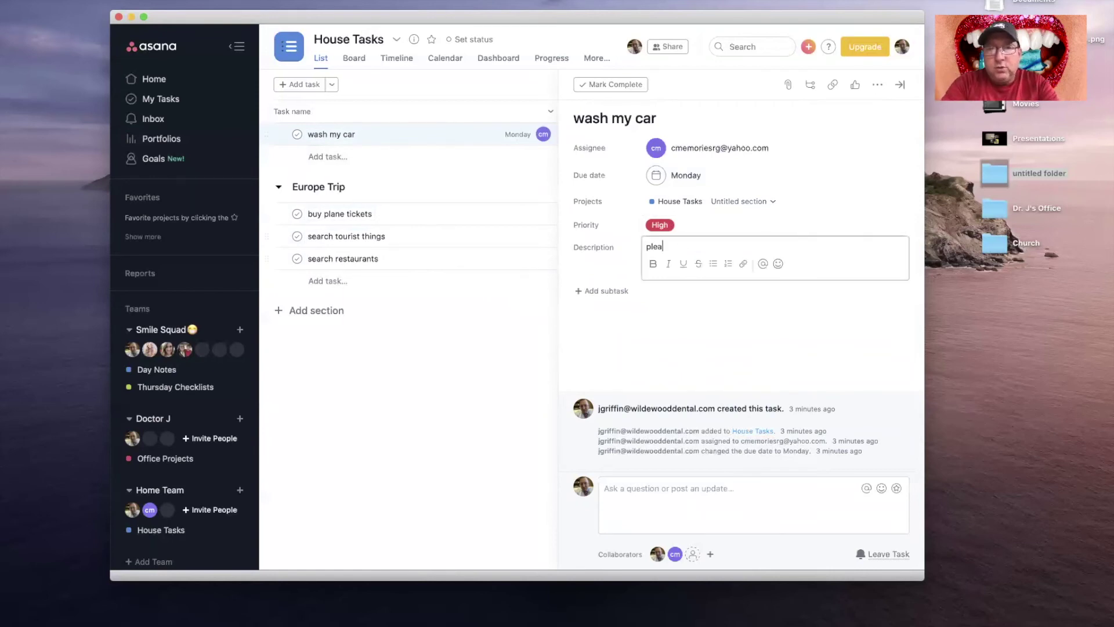
text(se use special)
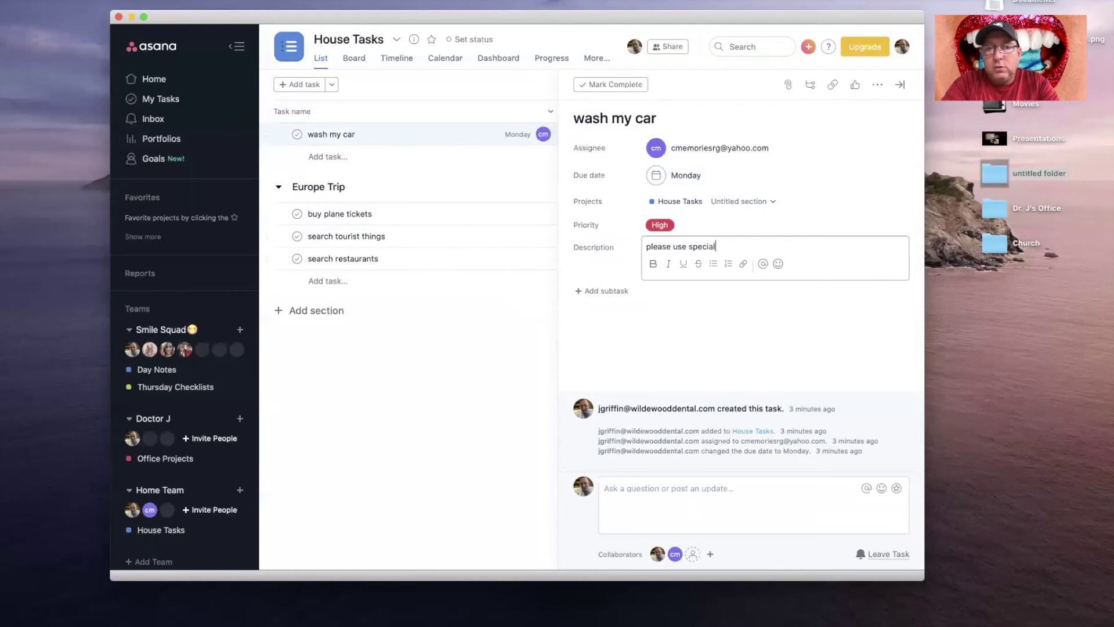
text( soap)
key(Return)
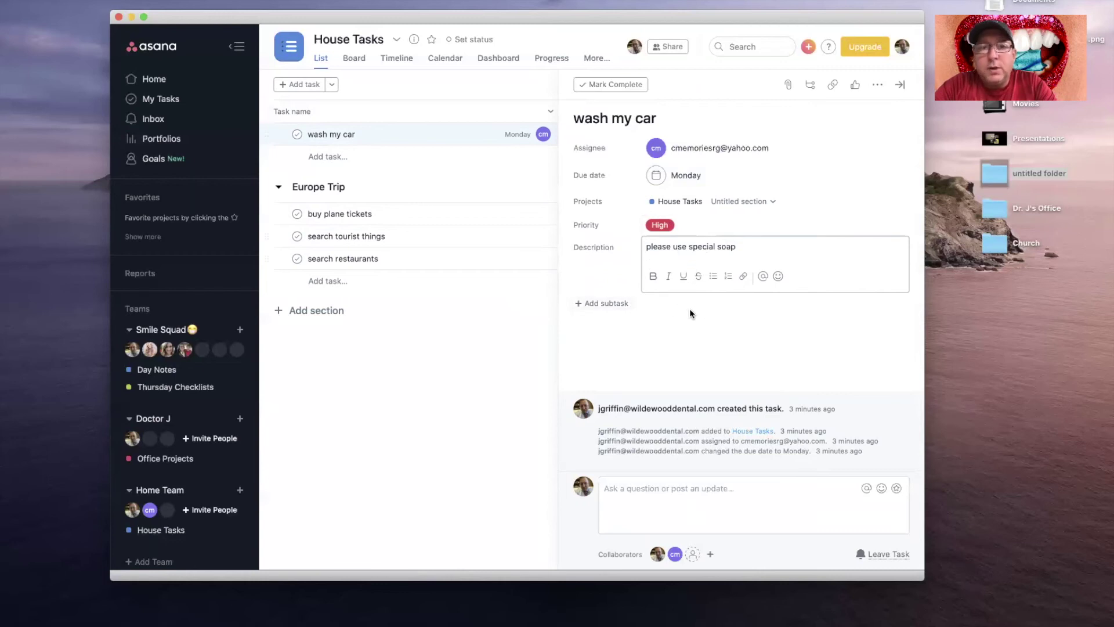
click(737, 323)
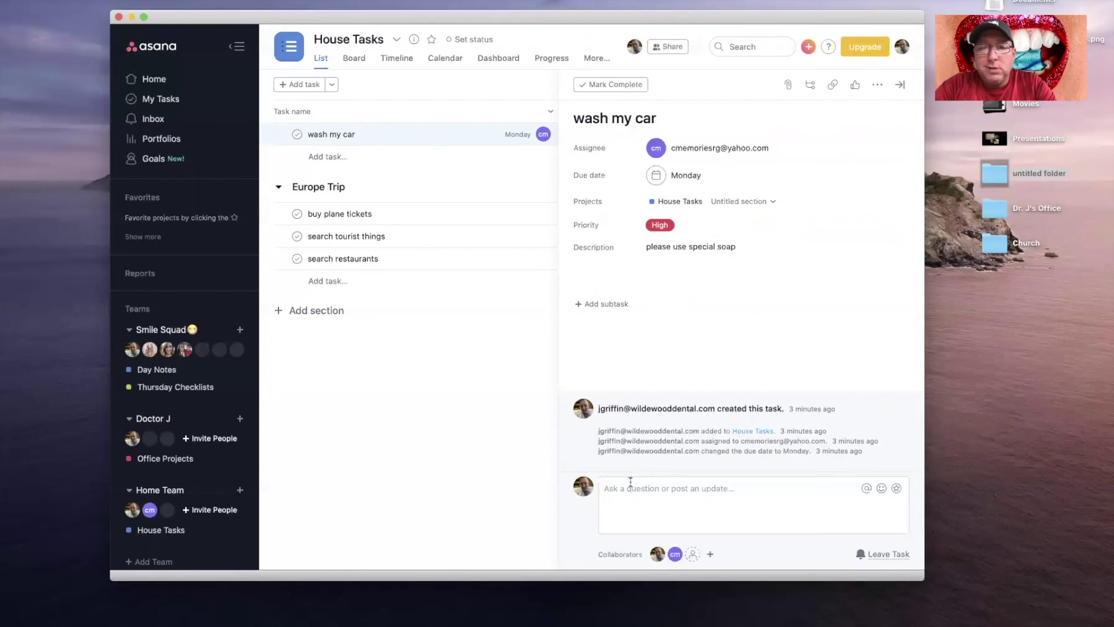
mouse_move(579, 489)
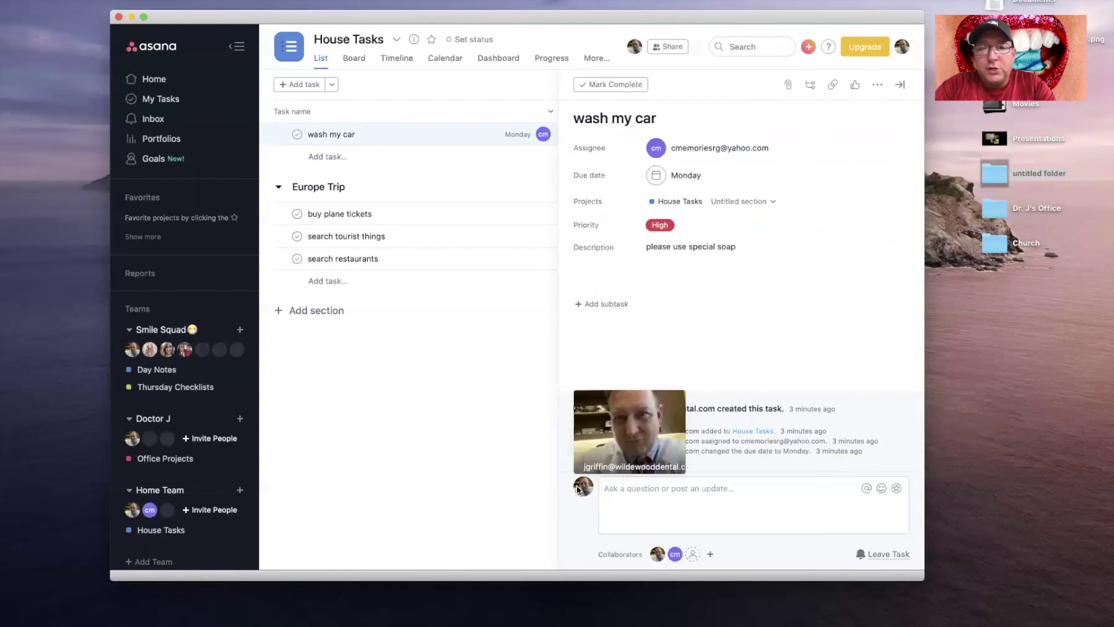
Step: Post the comment 'they are out of your soa' on the 'wash my car' task
click(621, 489)
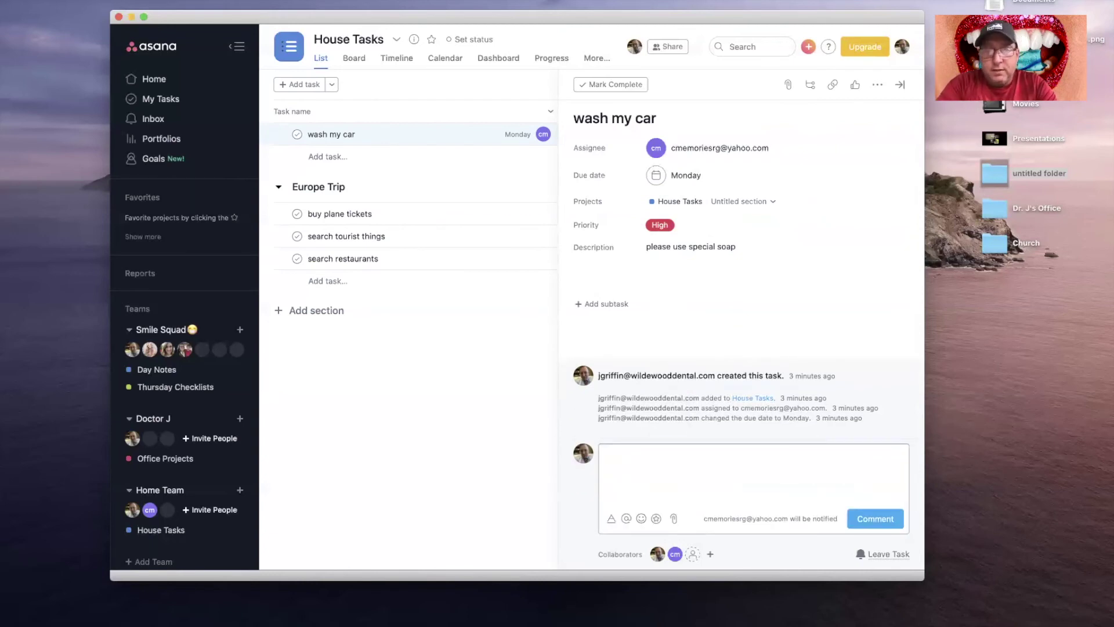
text(they are out of your soa)
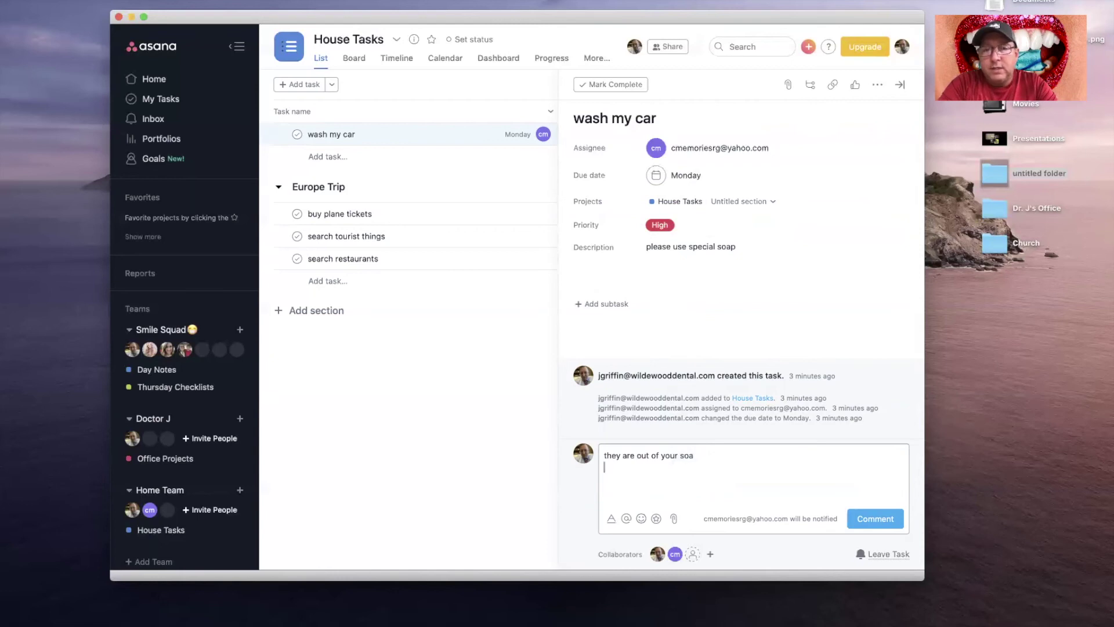
click(884, 526)
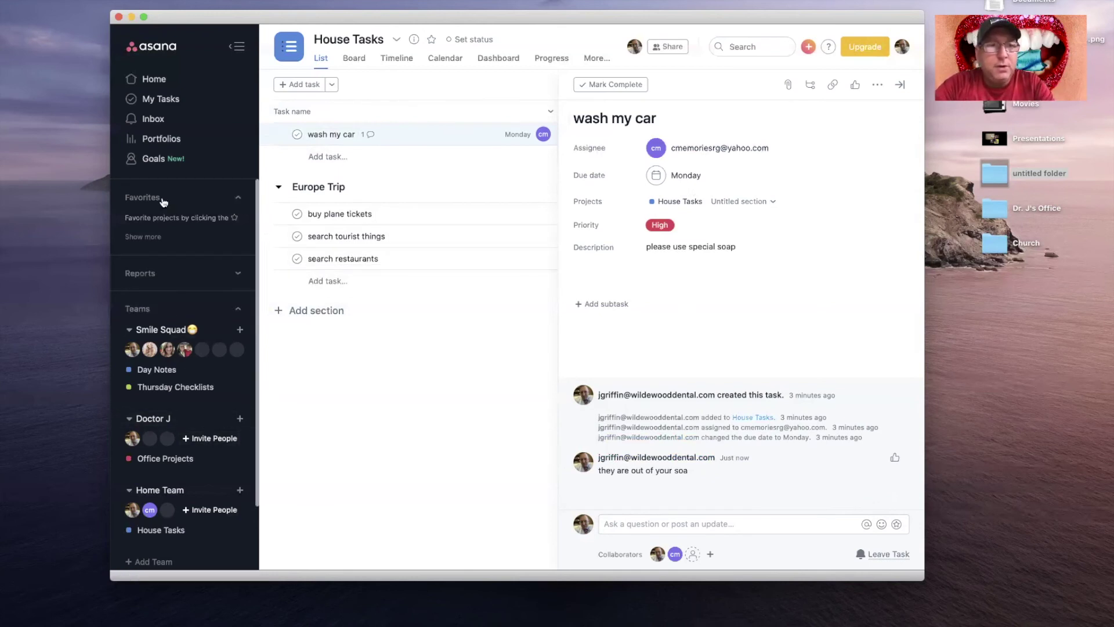
Step: Go to Home and open the Day Notes project from Recent Projects
click(152, 80)
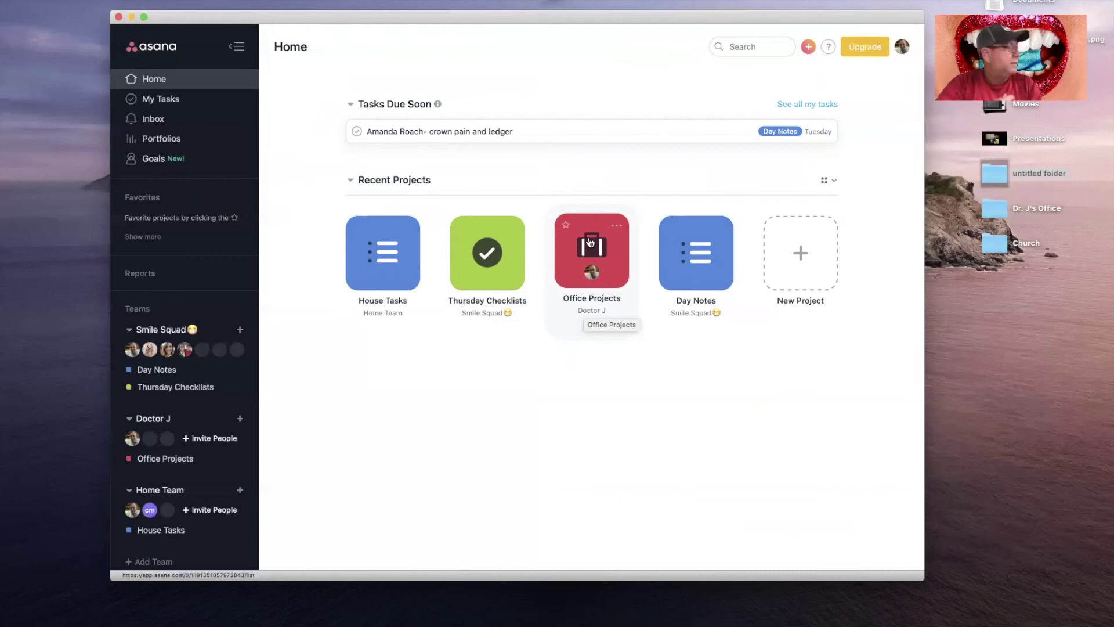
click(697, 244)
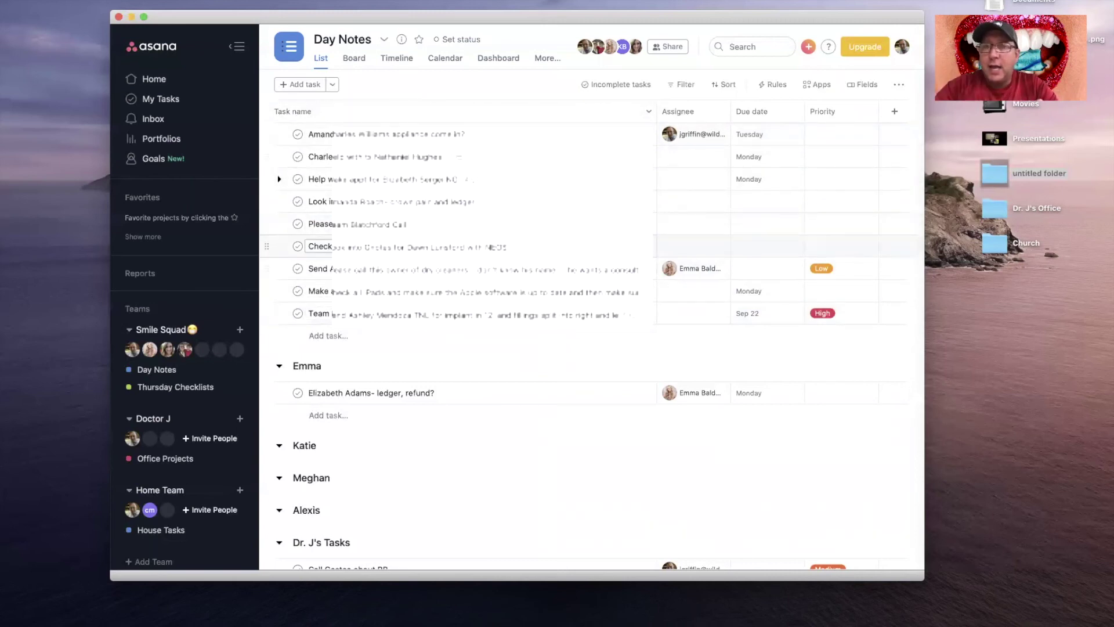
Step: Collapse the doctor's and first team member's sections, then open the team call task's details
scroll(293, 251, down, 4)
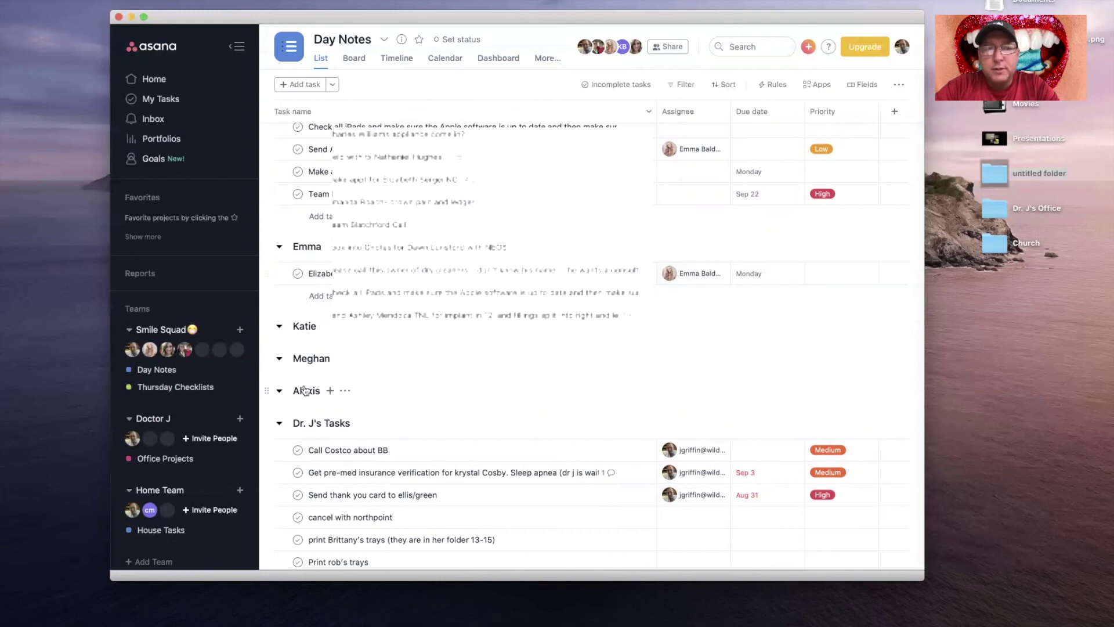
click(279, 427)
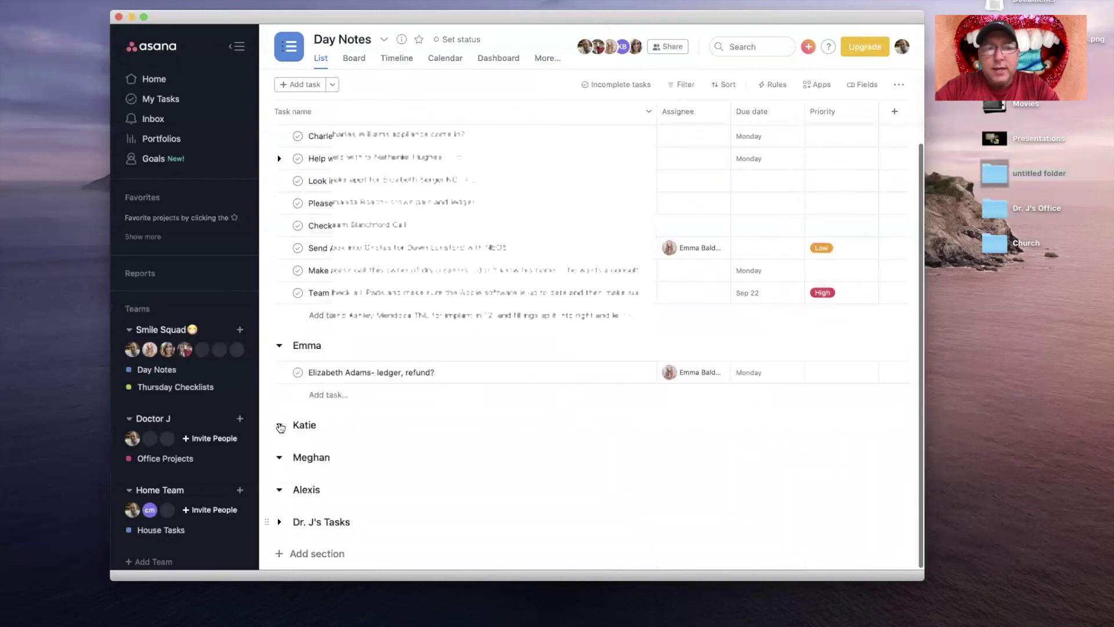
click(279, 347)
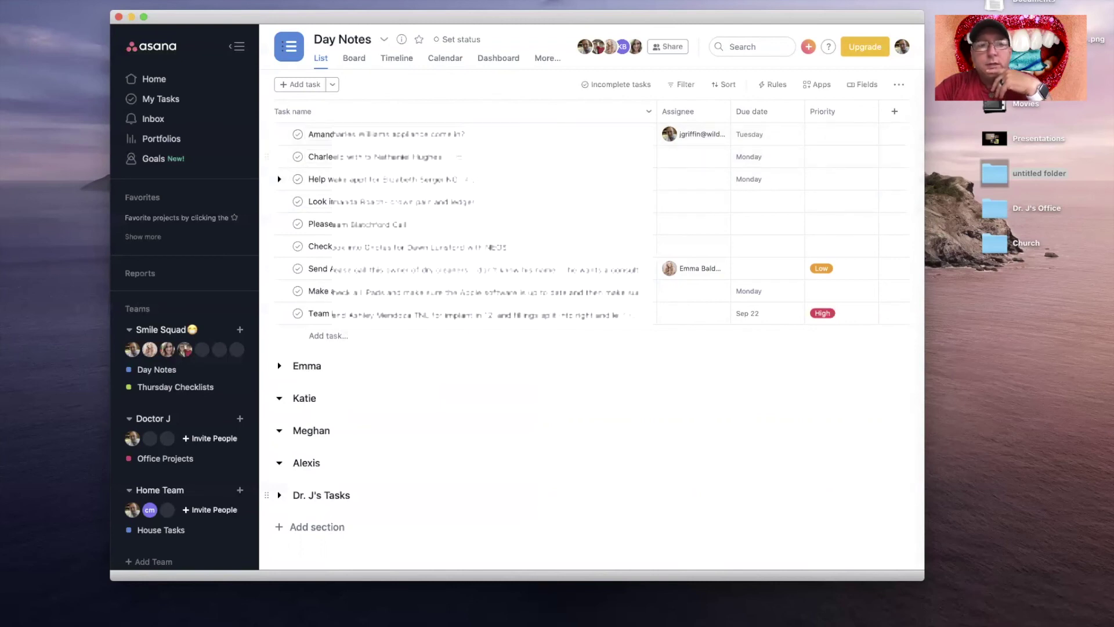
click(465, 313)
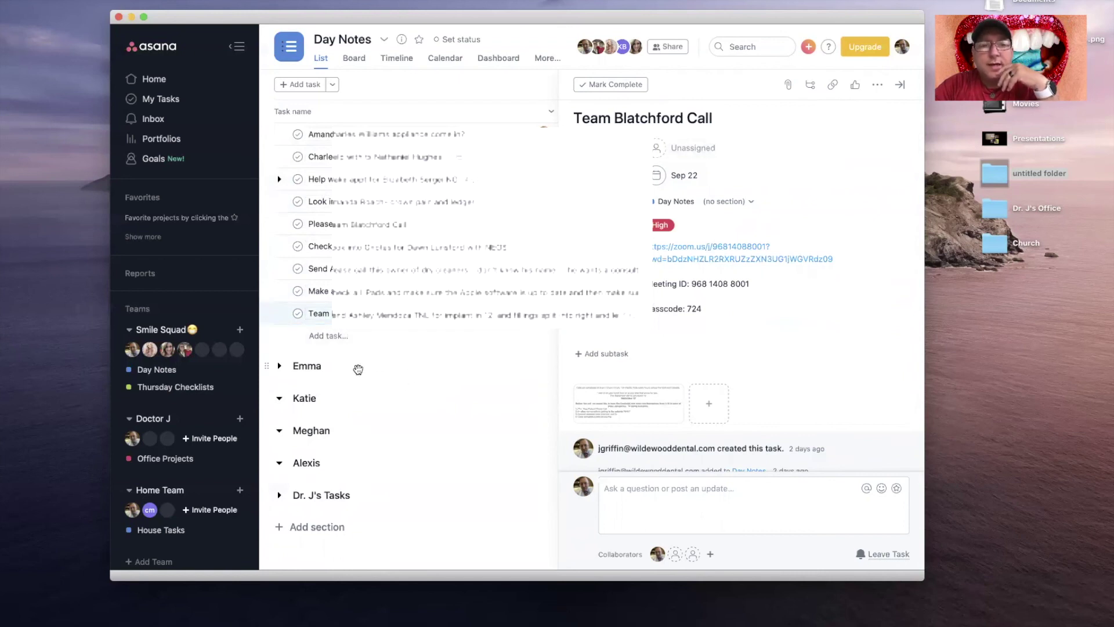
Step: Close the team call task's details, then briefly expand and re-collapse the doctor's task section
click(317, 366)
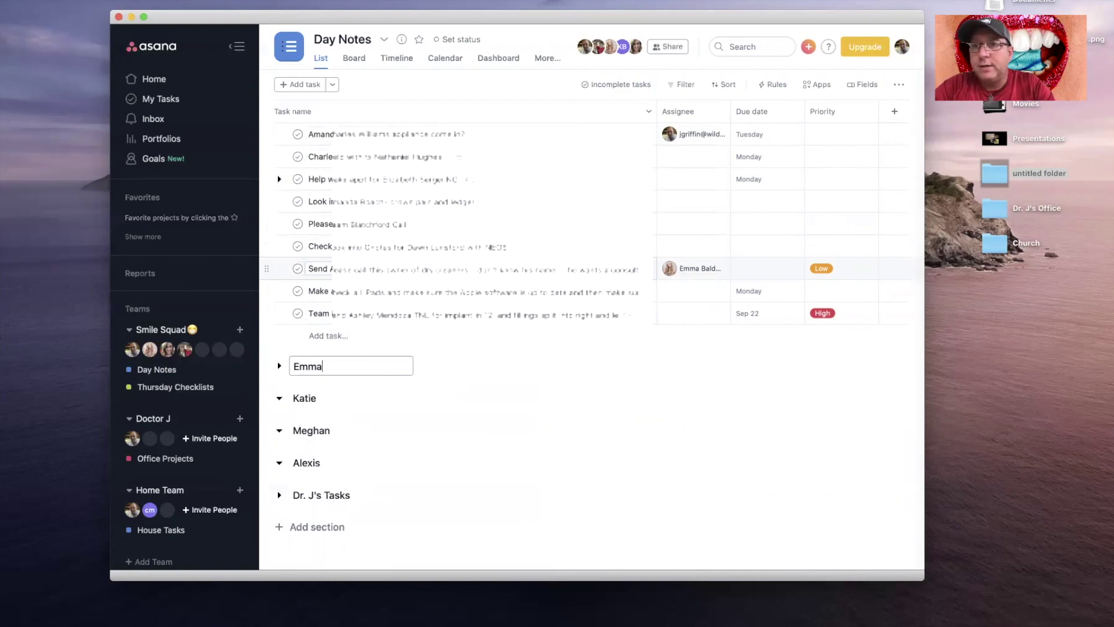
click(279, 495)
scroll(262, 347, down, 3)
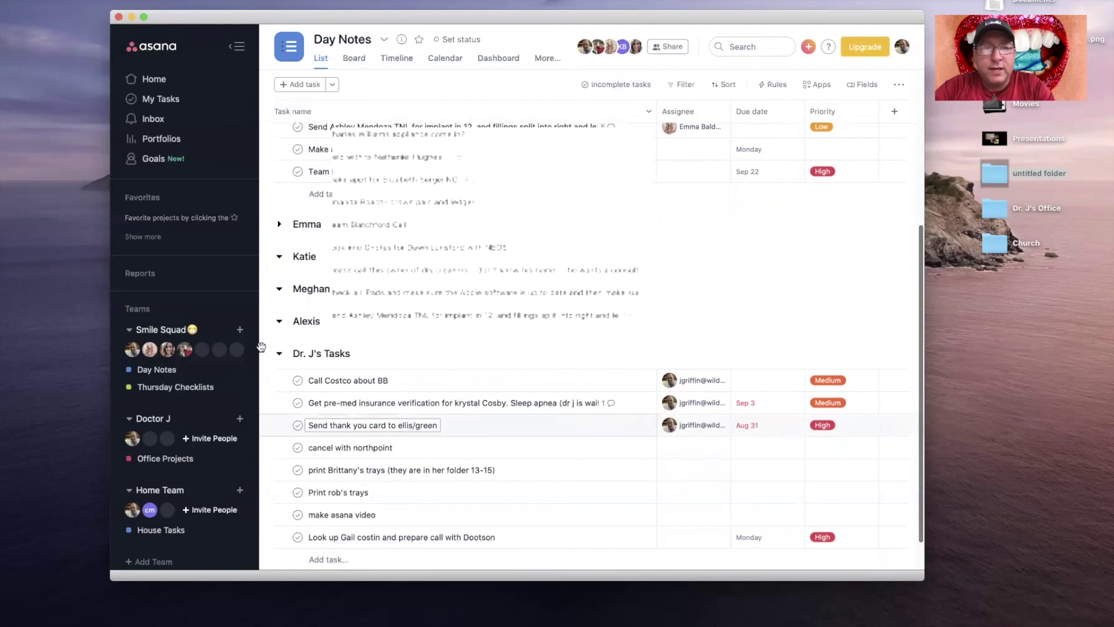
click(280, 354)
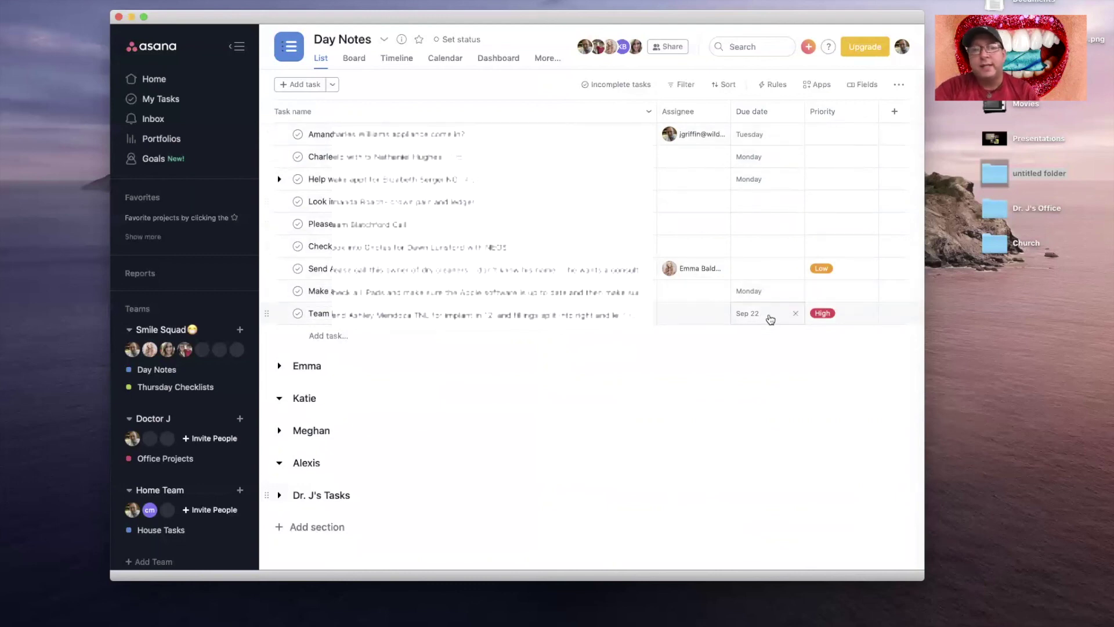
Step: Sort the Day Notes tasks by due date and open the treatment-help task's details
click(765, 111)
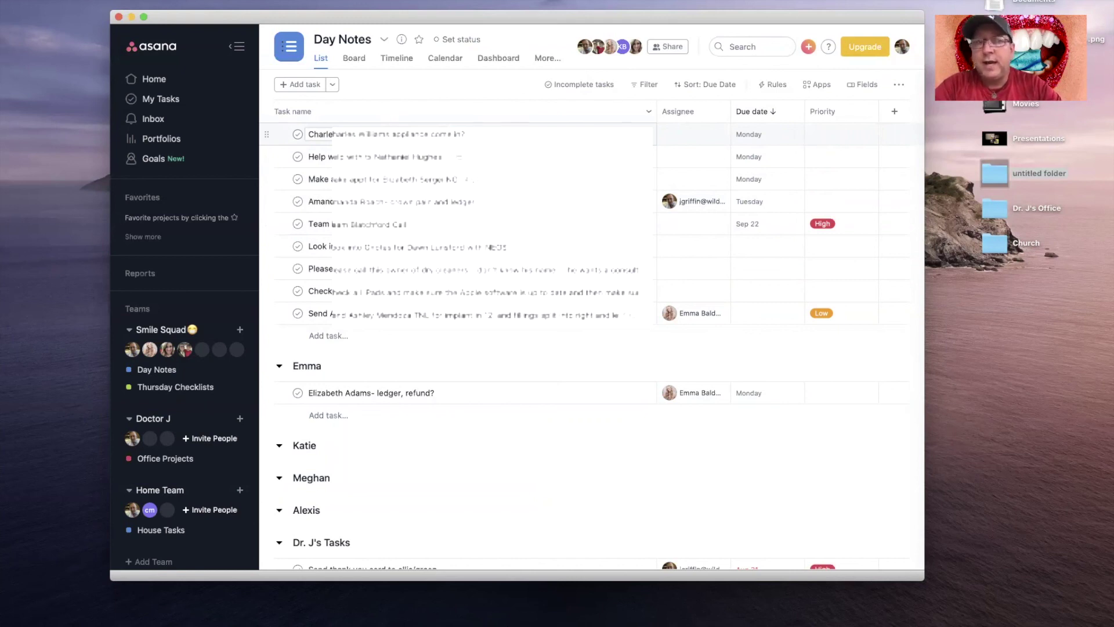
key(Down)
key(Down)
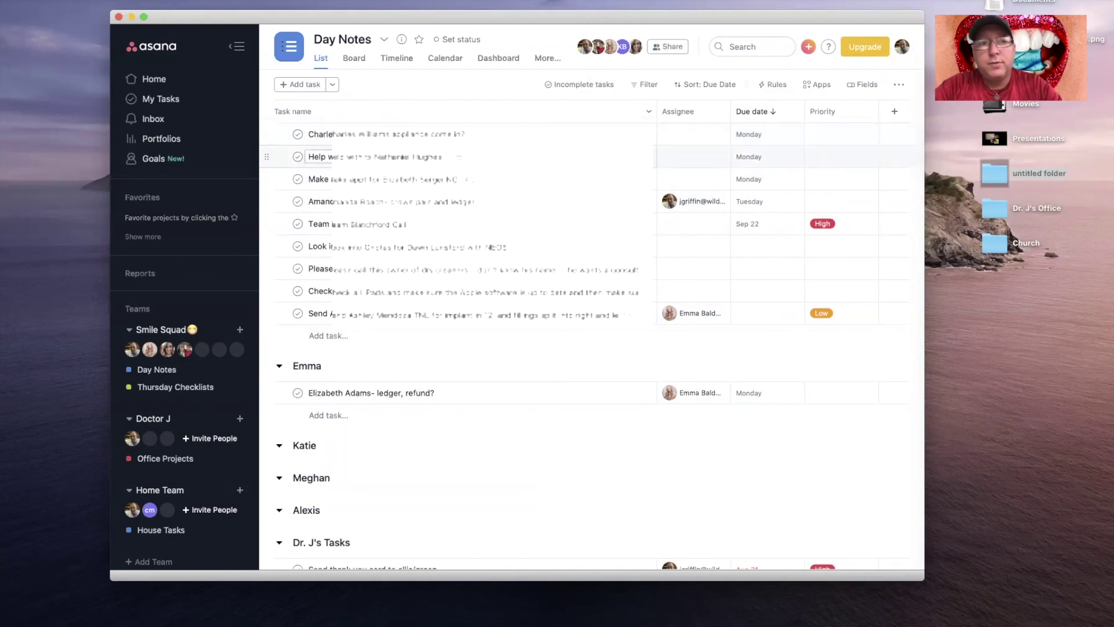
key(Up)
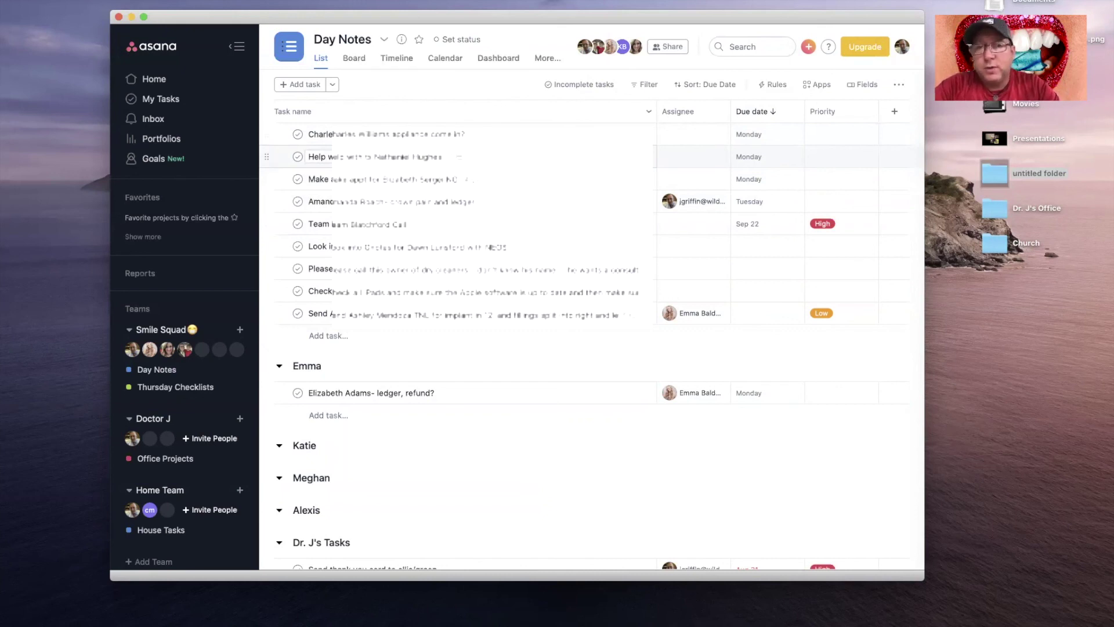
click(510, 157)
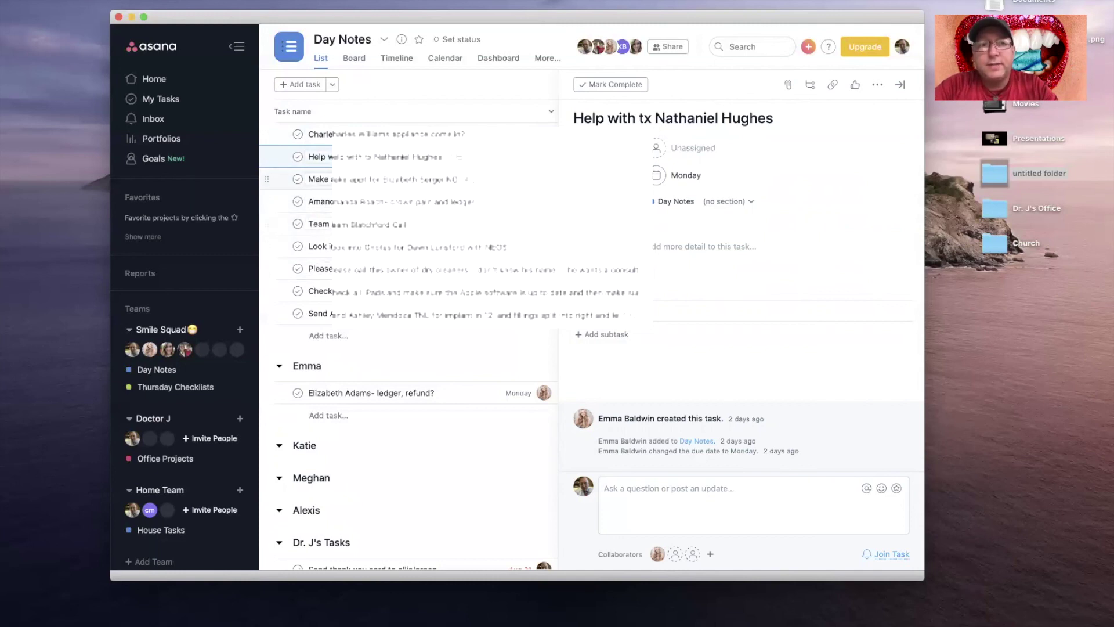
Step: View and close the implant treatment-plan task, then commit the section name edit
click(464, 314)
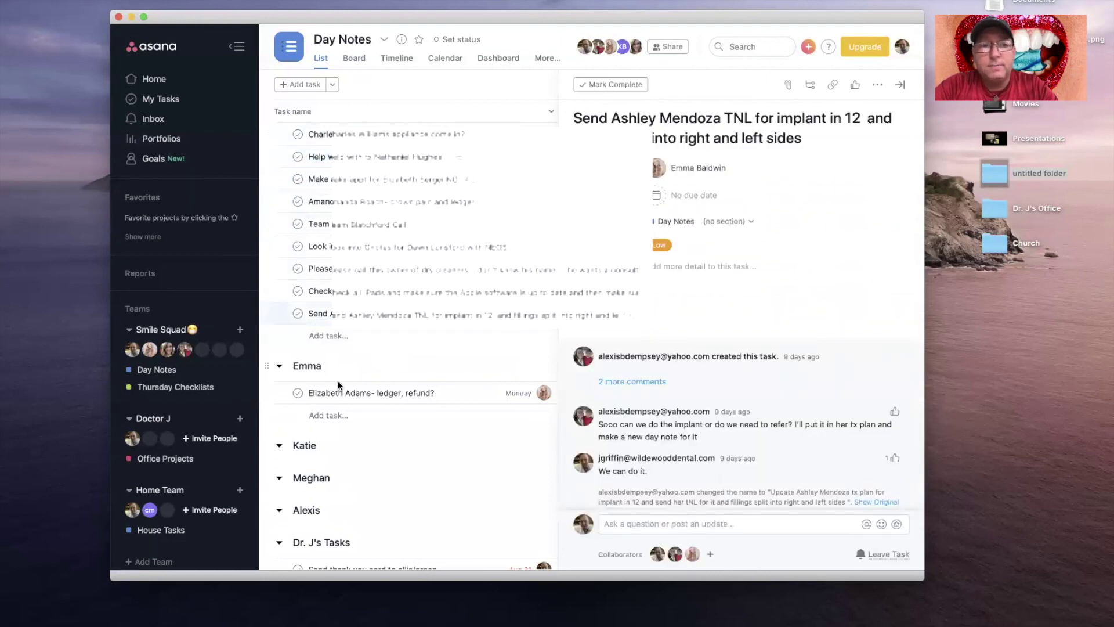
click(312, 369)
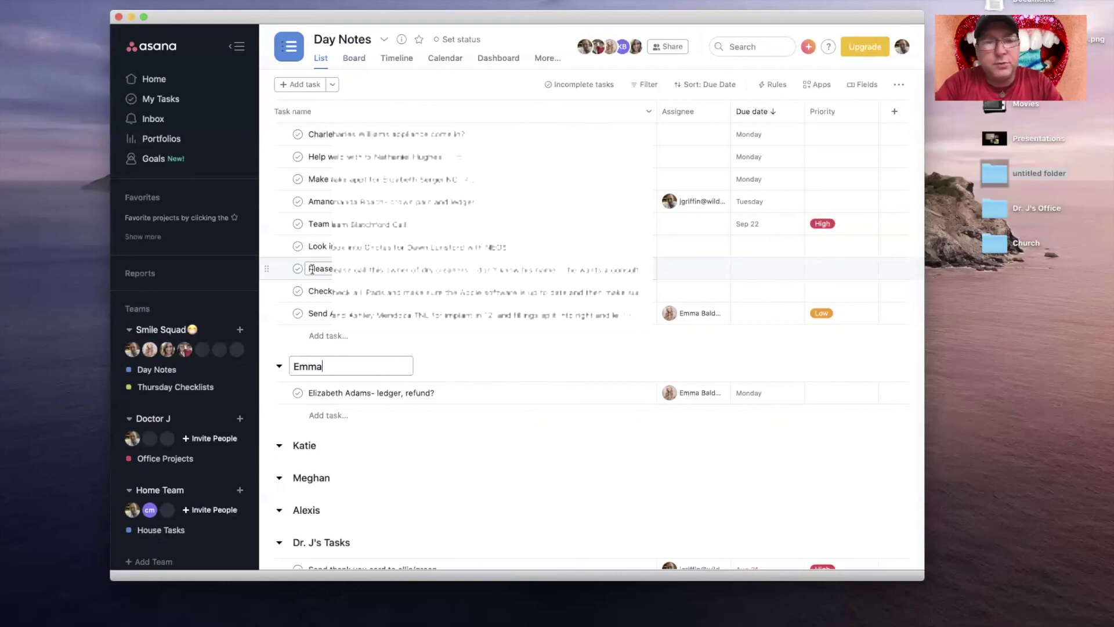
click(444, 351)
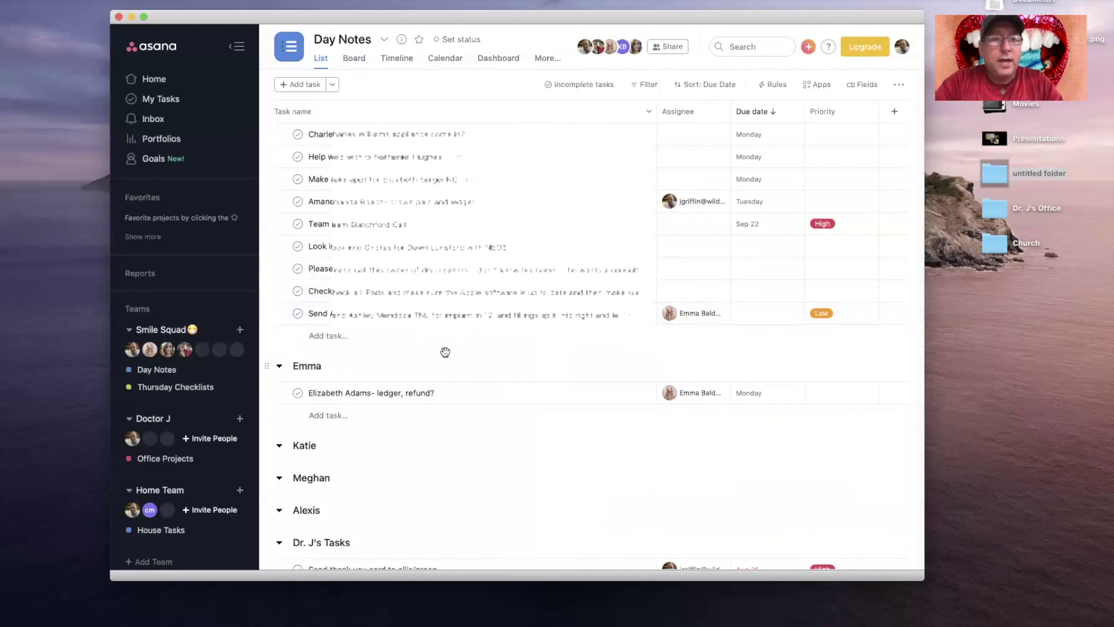